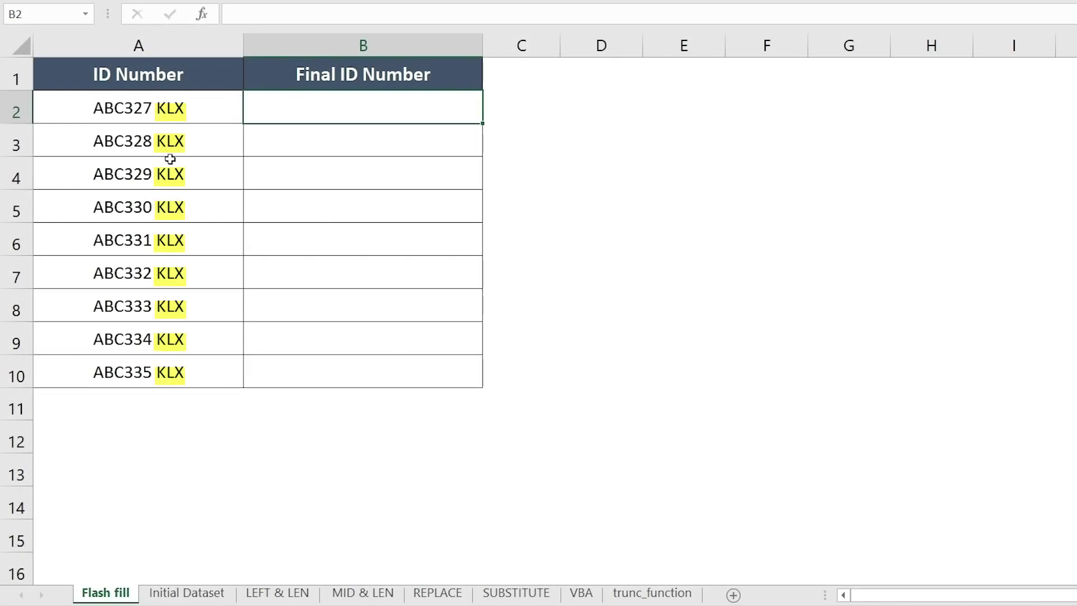
{"action": "left_click", "coordinate": [203, 105]}
{"action": "left_click", "coordinate": [207, 135]}
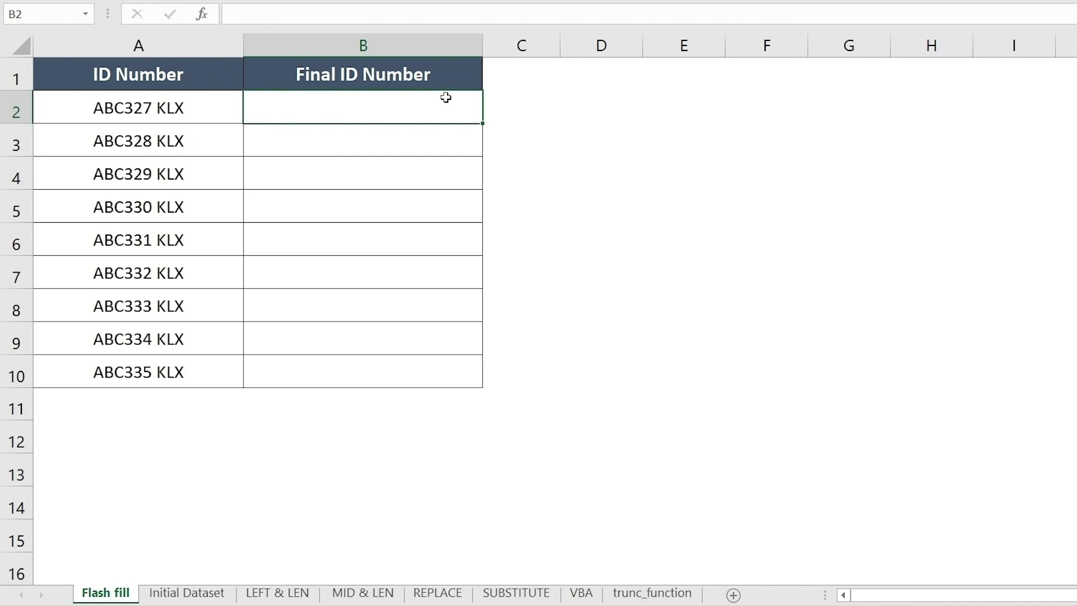
- Enter =LEFT(A2,LEN(A2)-3) in B2 and fill the formula down the Final ID Number column to row 10
{"action": "type", "text": "=LEFT("}
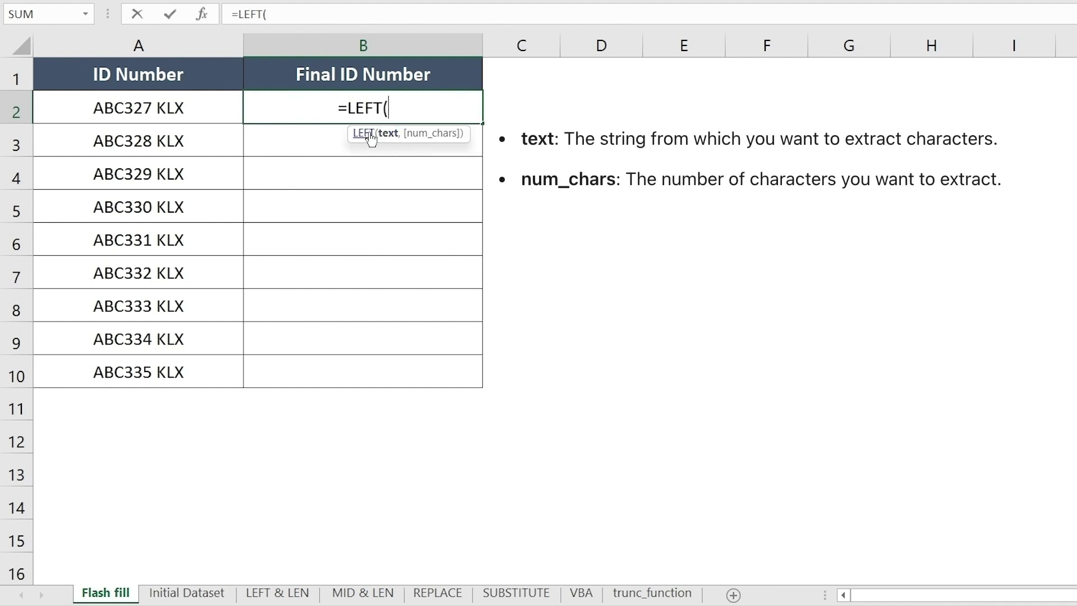
{"action": "left_click", "coordinate": [192, 105]}
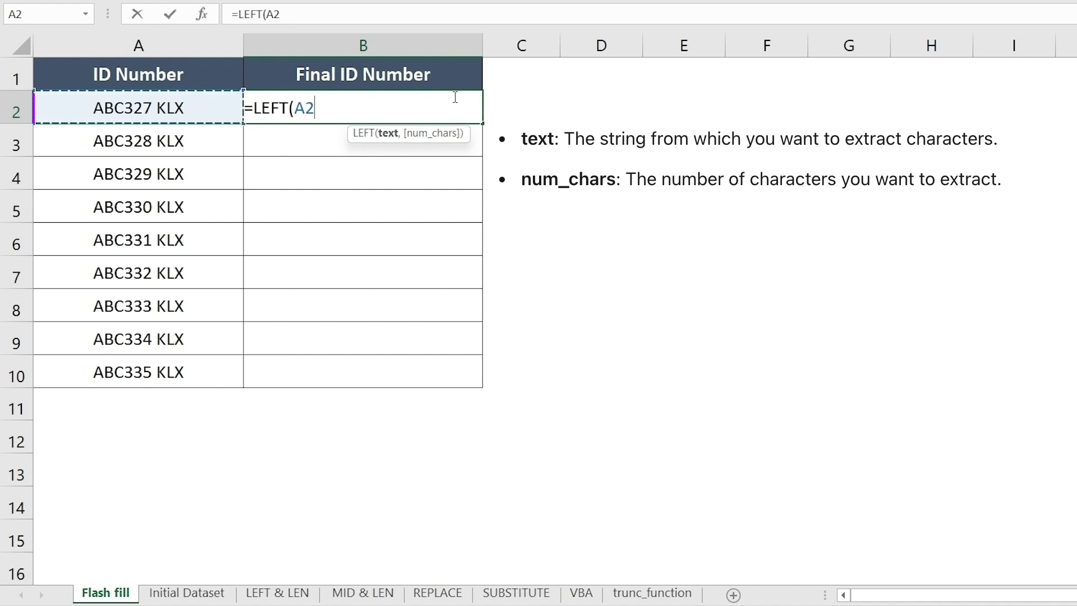
{"action": "type", "text": ","}
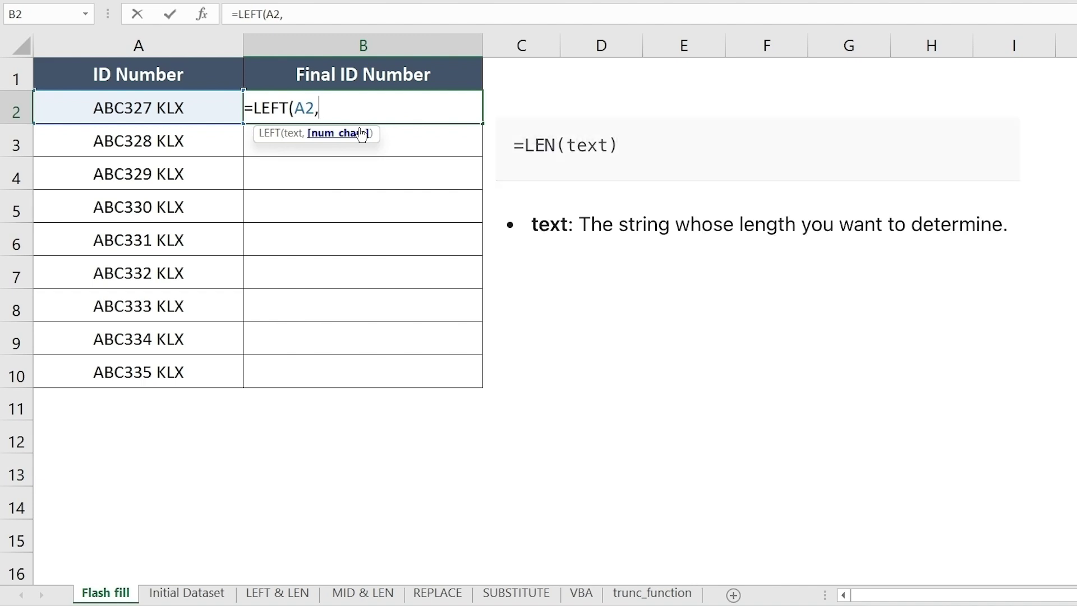
{"action": "type", "text": "LEN("}
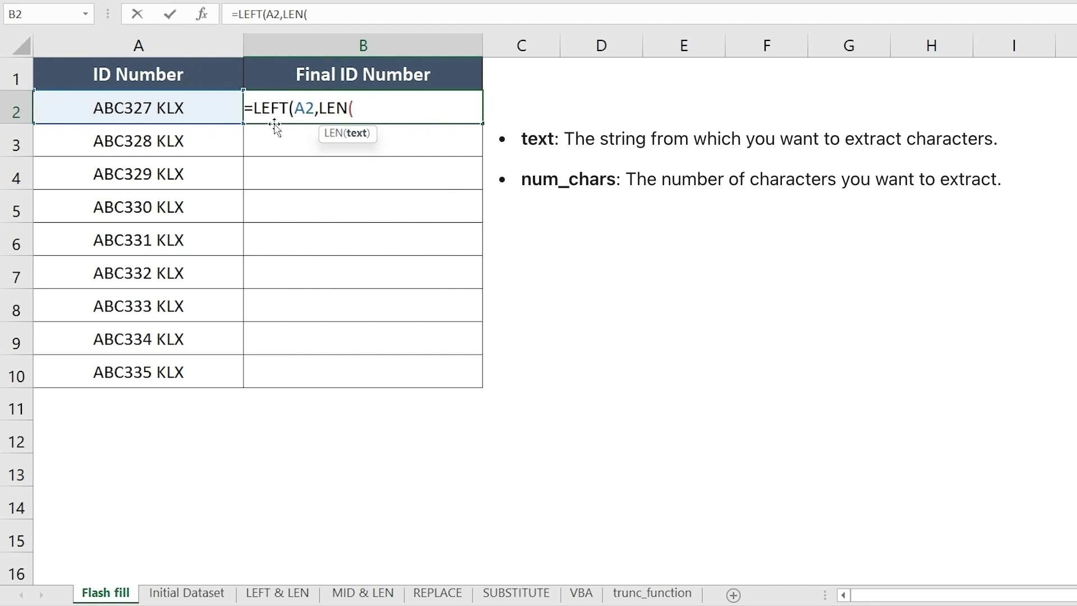
{"action": "left_click", "coordinate": [189, 108]}
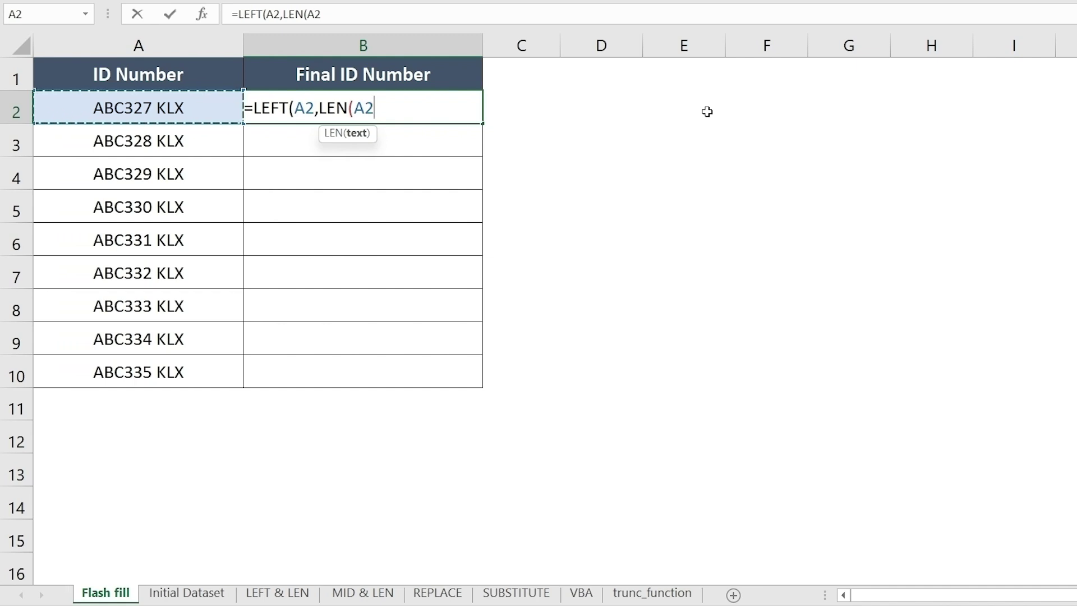
{"action": "type", "text": ")"}
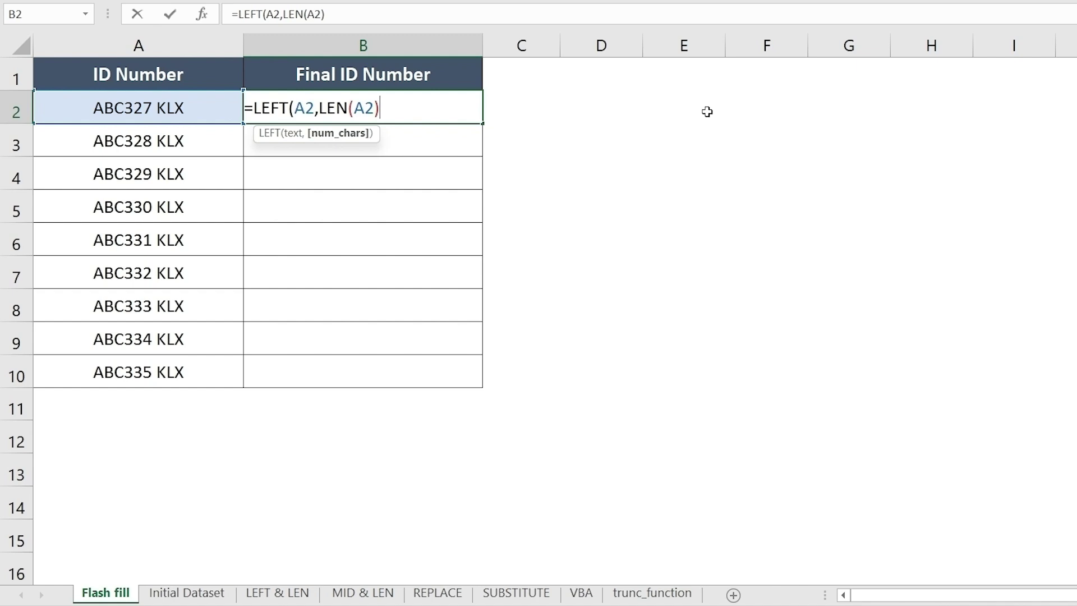
{"action": "type", "text": "-3)"}
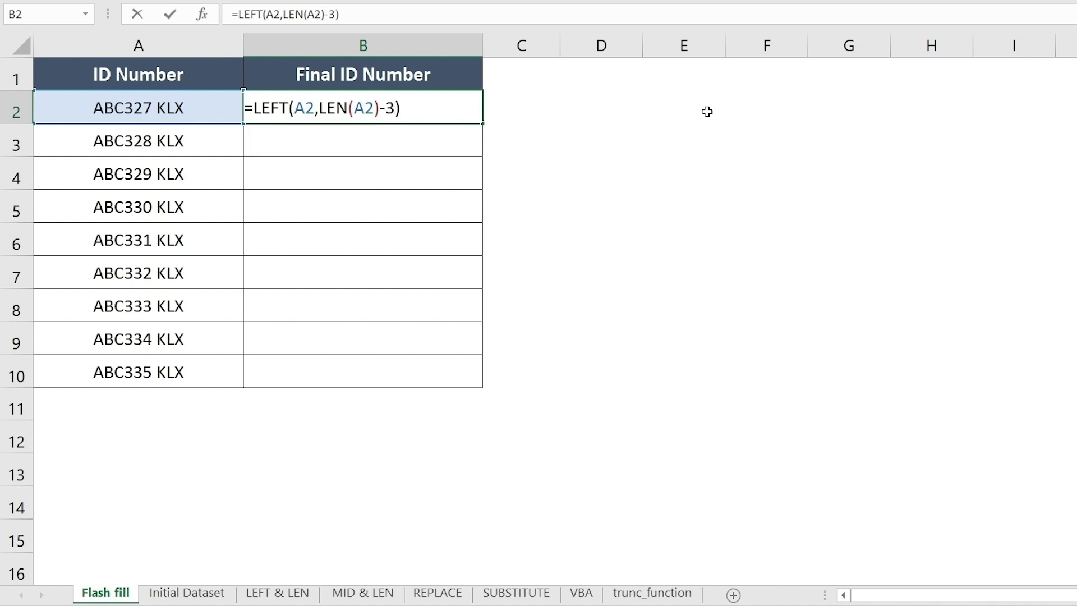
{"action": "key", "text": "Return"}
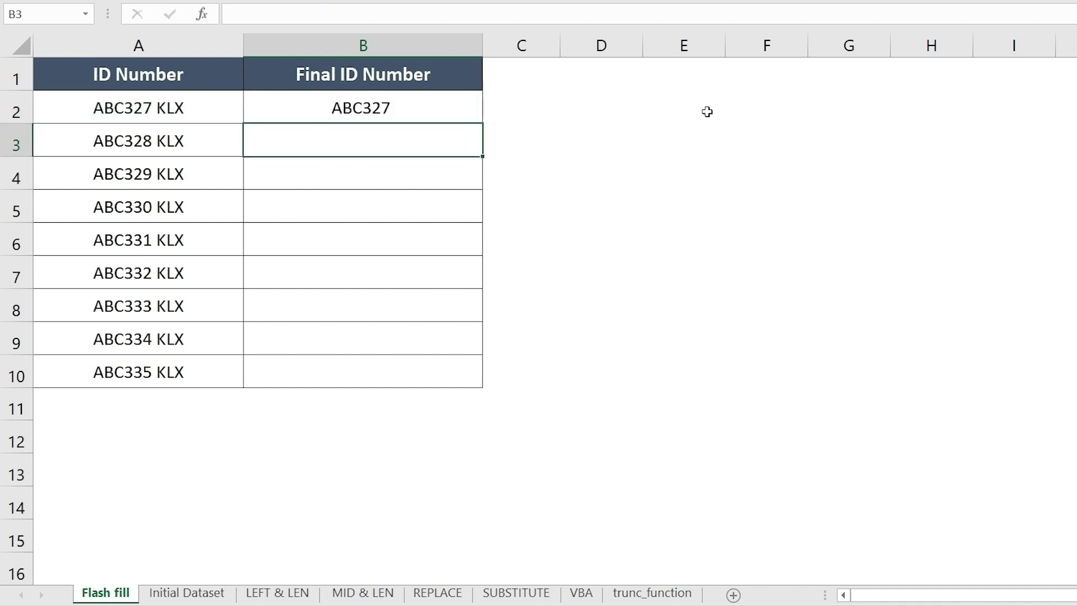
{"action": "left_click", "coordinate": [426, 108]}
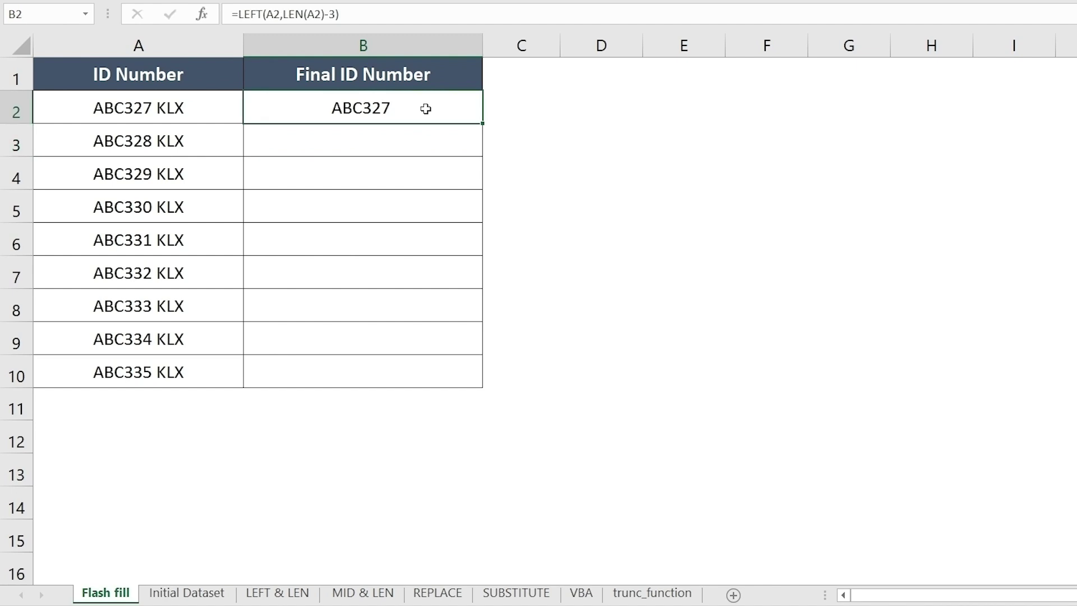
{"action": "double_click", "coordinate": [481, 124]}
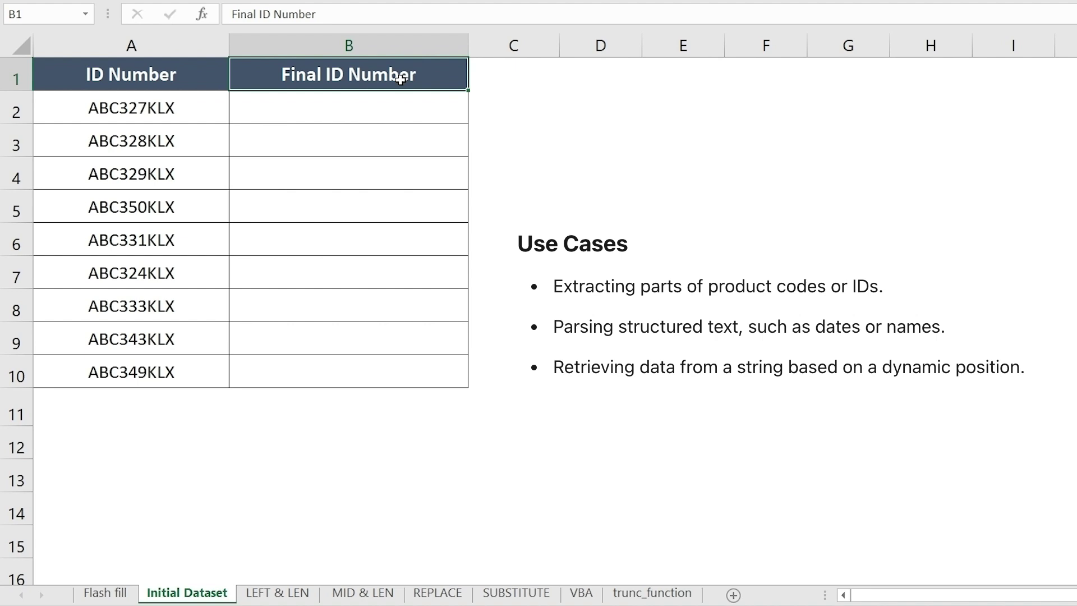
- Enter =MID(A2,1,LEN(A2)-3) in B2 and fill the formula down the Final ID Number column to row 10
{"action": "key", "text": "Down"}
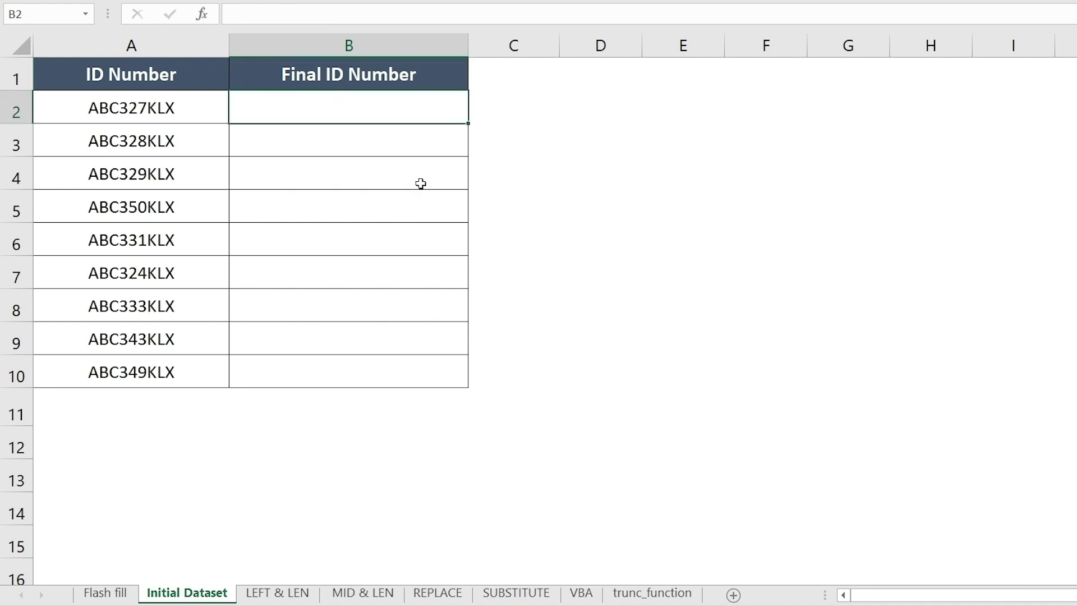
{"action": "type", "text": "=MID("}
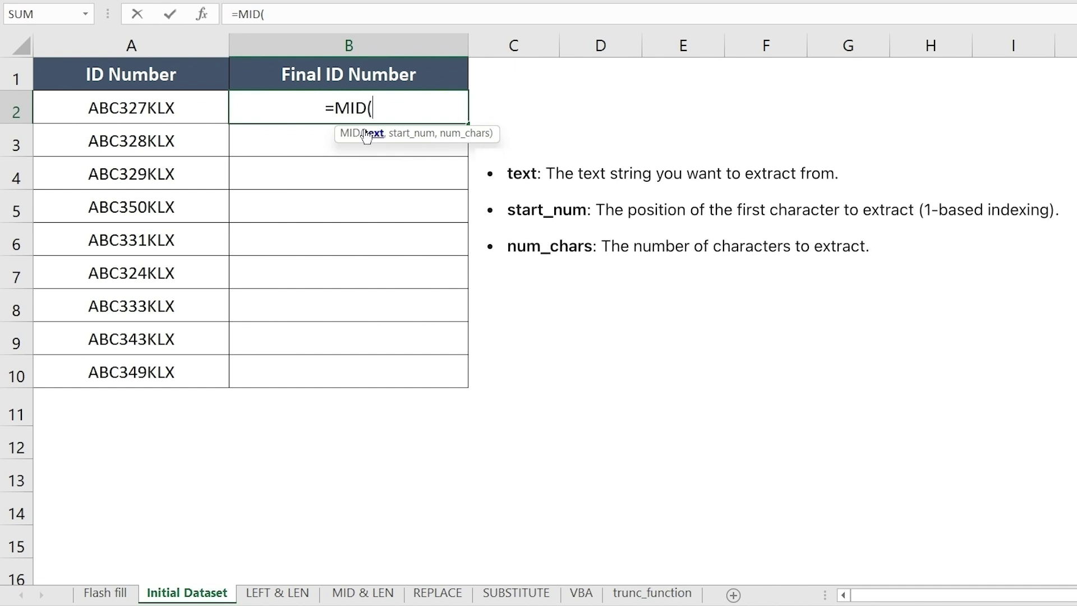
{"action": "left_click", "coordinate": [133, 97]}
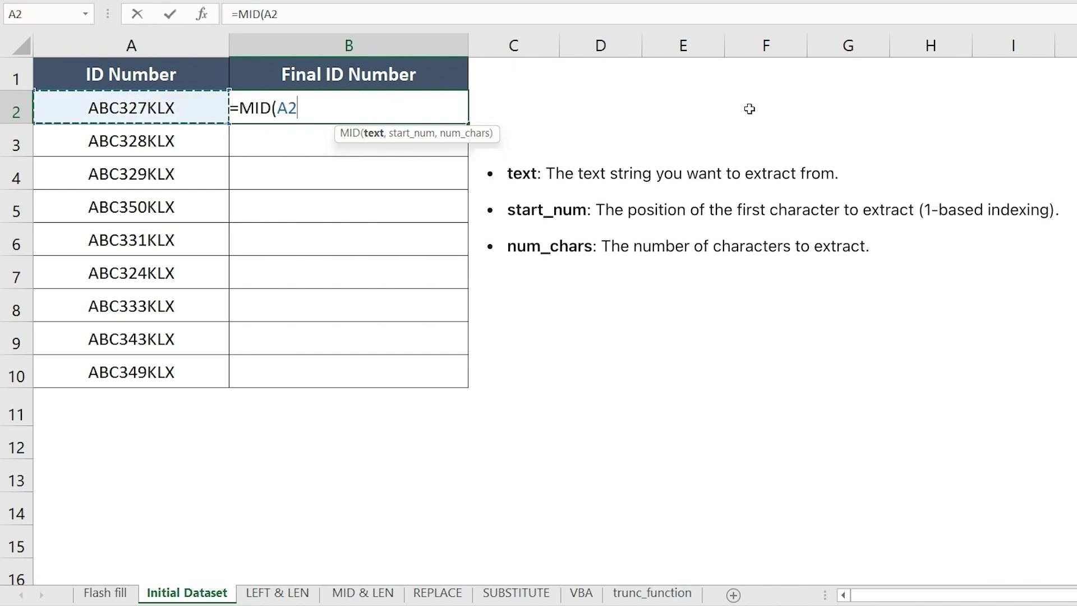
{"action": "type", "text": ","}
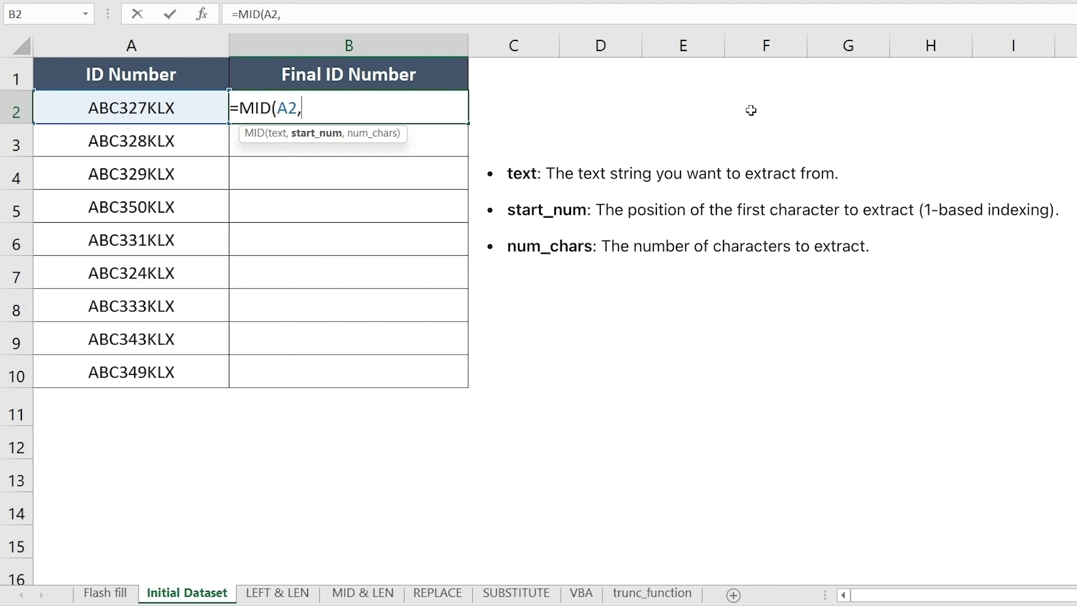
{"action": "type", "text": "1,"}
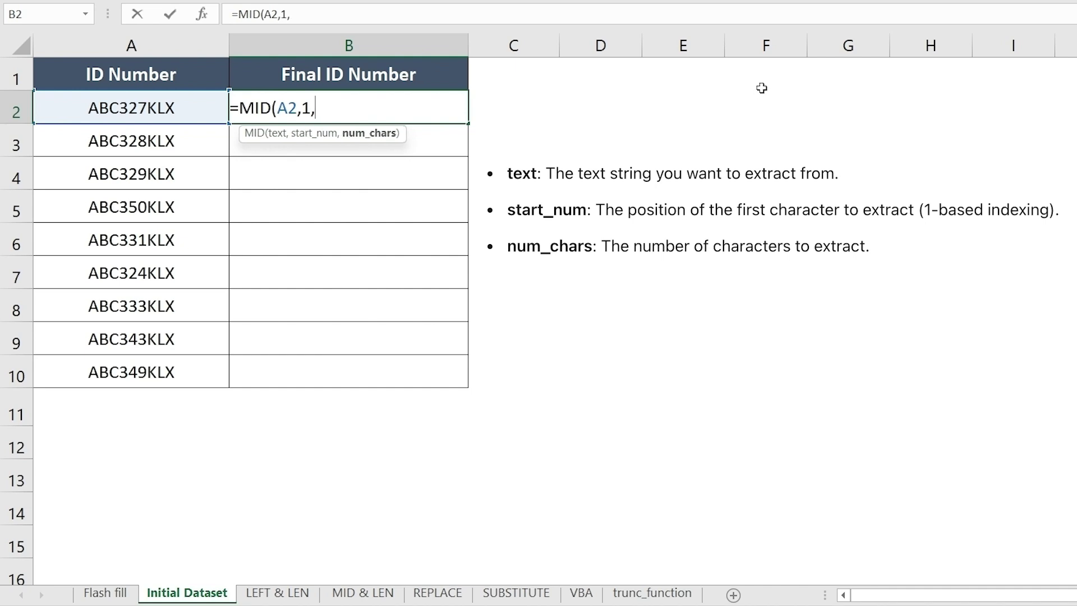
{"action": "type", "text": "LEN"}
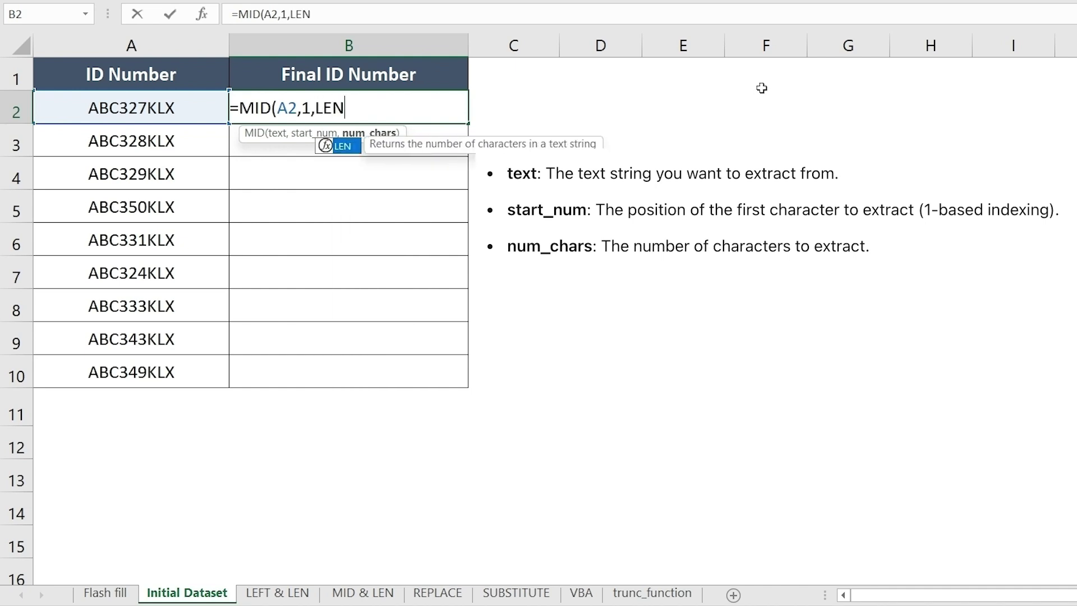
{"action": "type", "text": "("}
{"action": "left_click", "coordinate": [172, 116]}
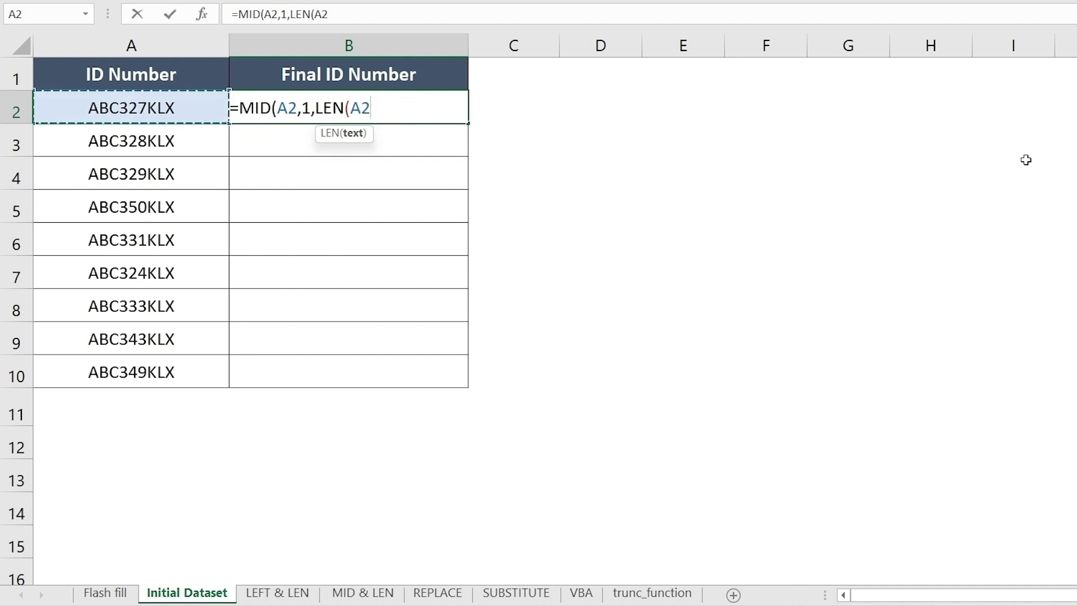
{"action": "type", "text": ")-"}
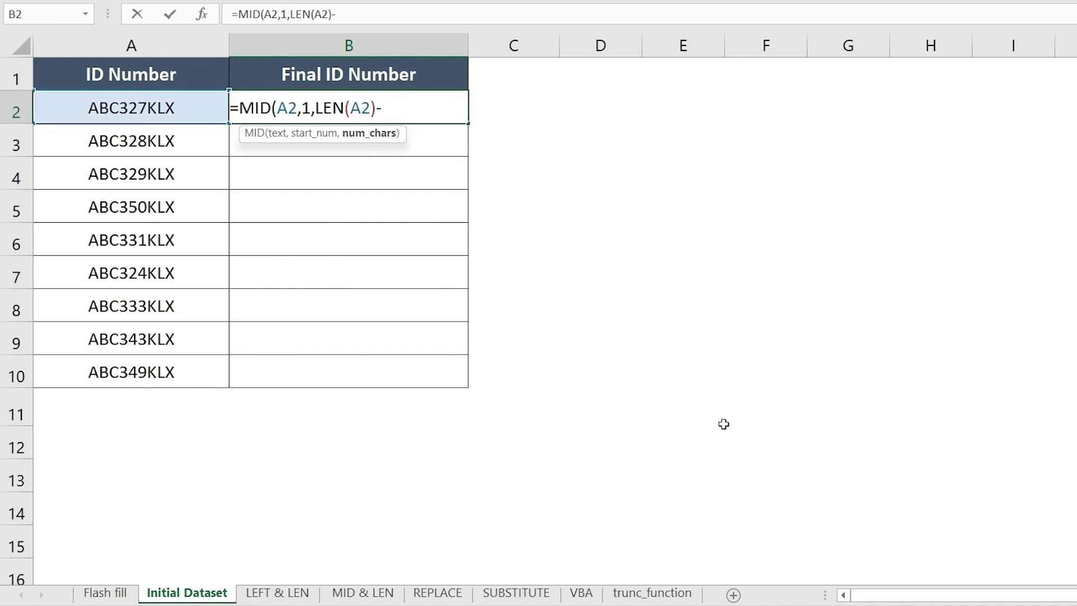
{"action": "type", "text": "3)"}
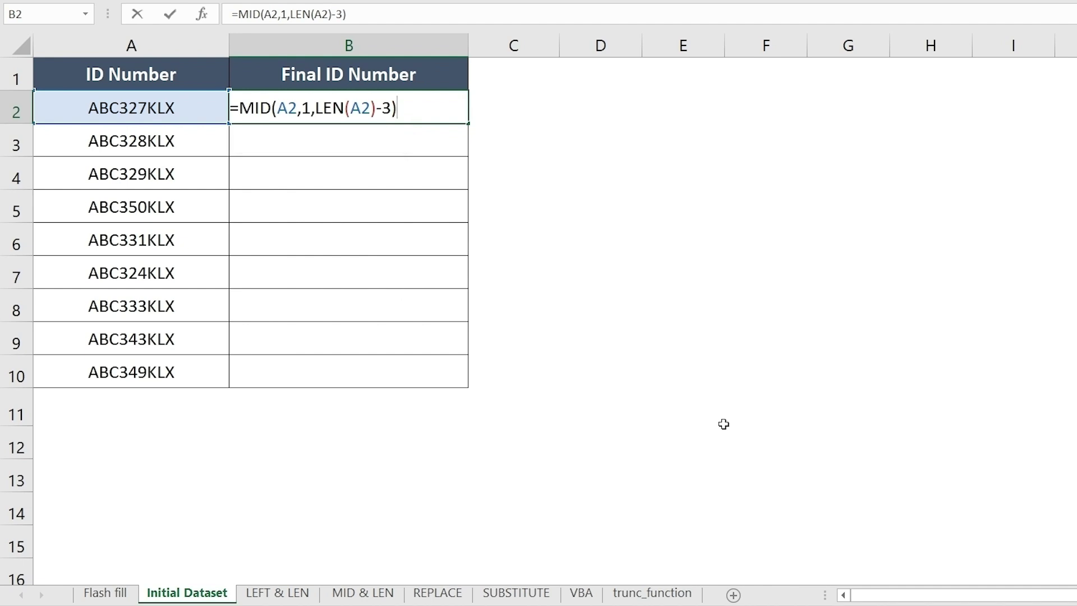
{"action": "key", "text": "Return"}
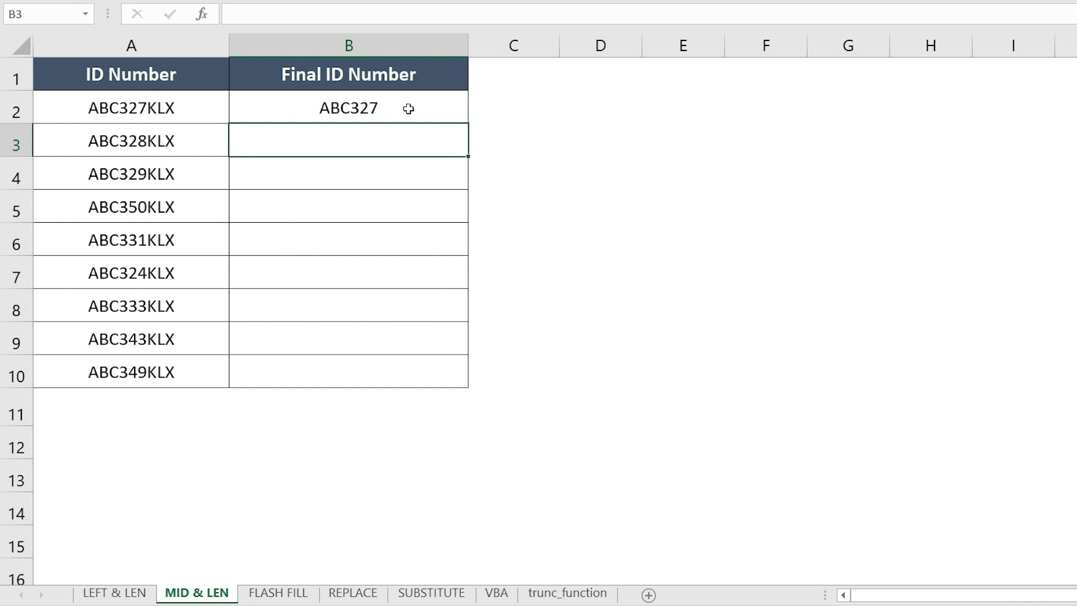
{"action": "left_click", "coordinate": [416, 104]}
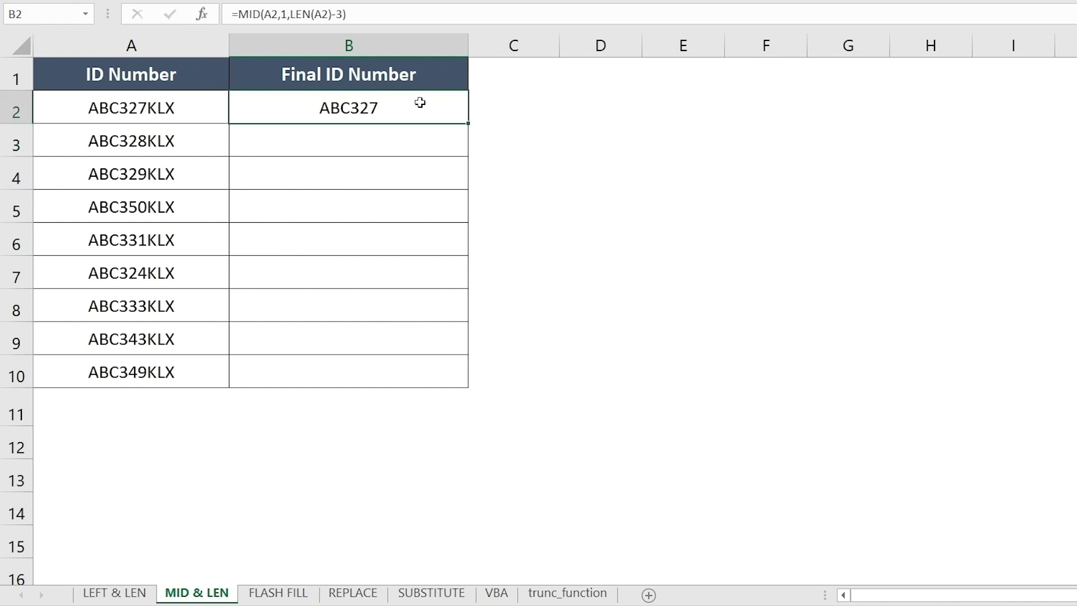
{"action": "double_click", "coordinate": [467, 124]}
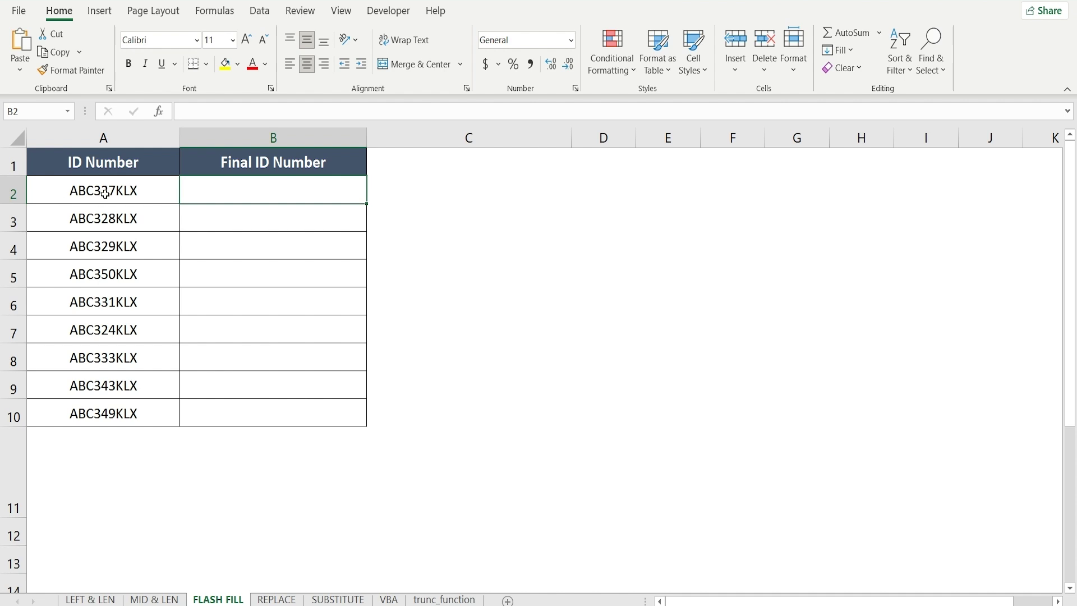
- Enter ABC327 as the example value in B2 and fill the Final ID Number column down to row 10
{"action": "type", "text": "ABC327"}
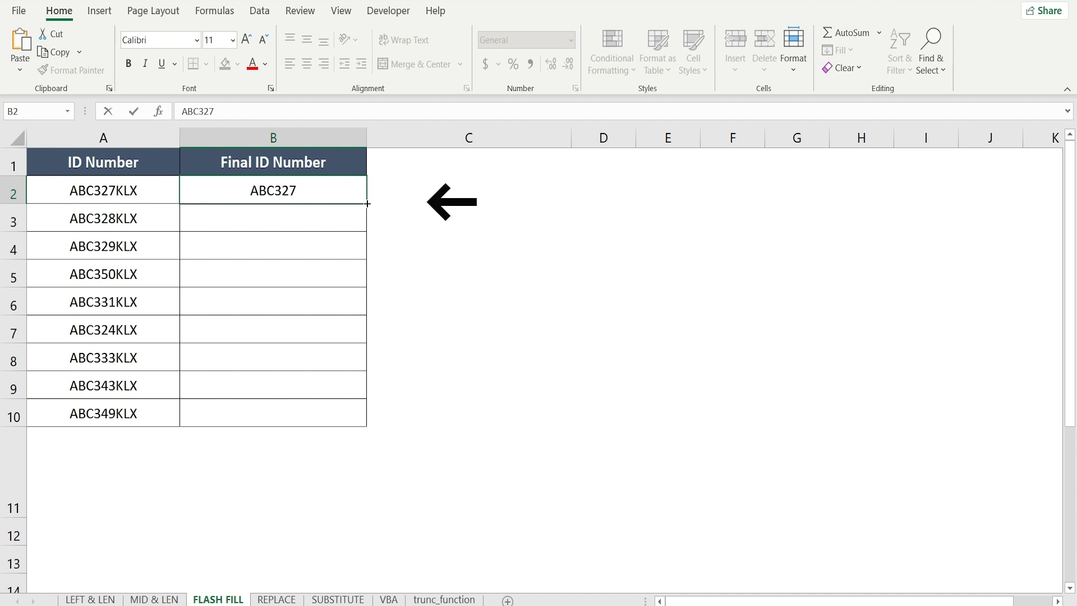
{"action": "key", "text": "ctrl+Return"}
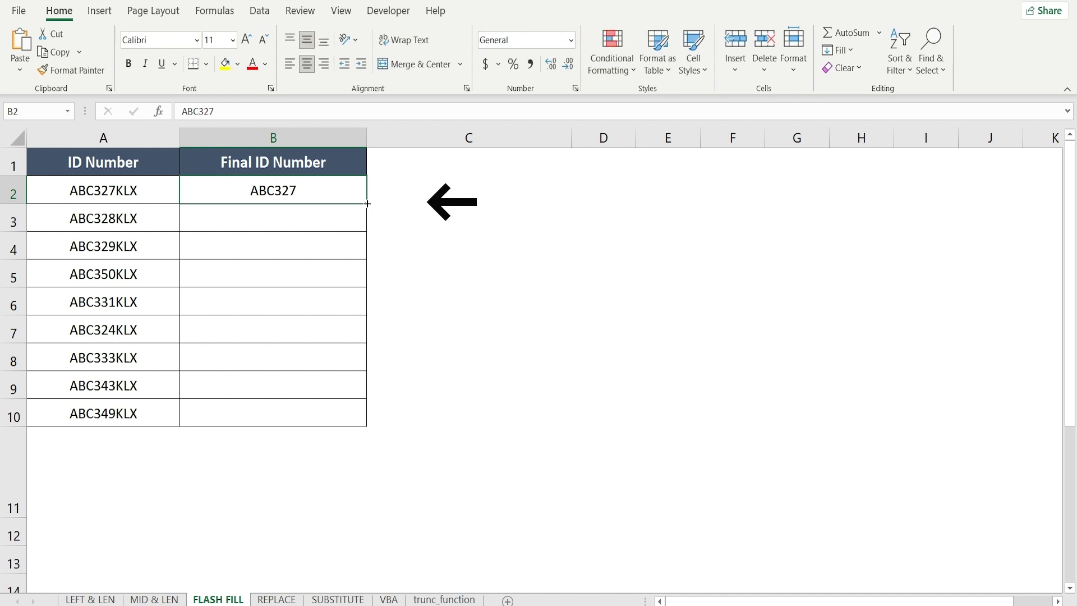
{"action": "double_click", "coordinate": [367, 204]}
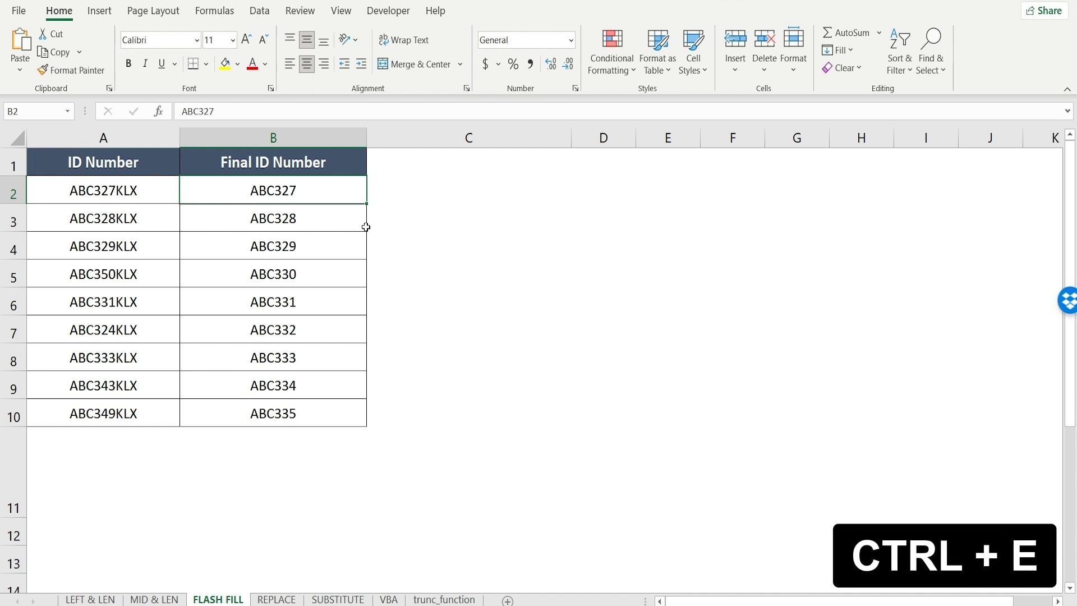
{"action": "left_click", "coordinate": [259, 11]}
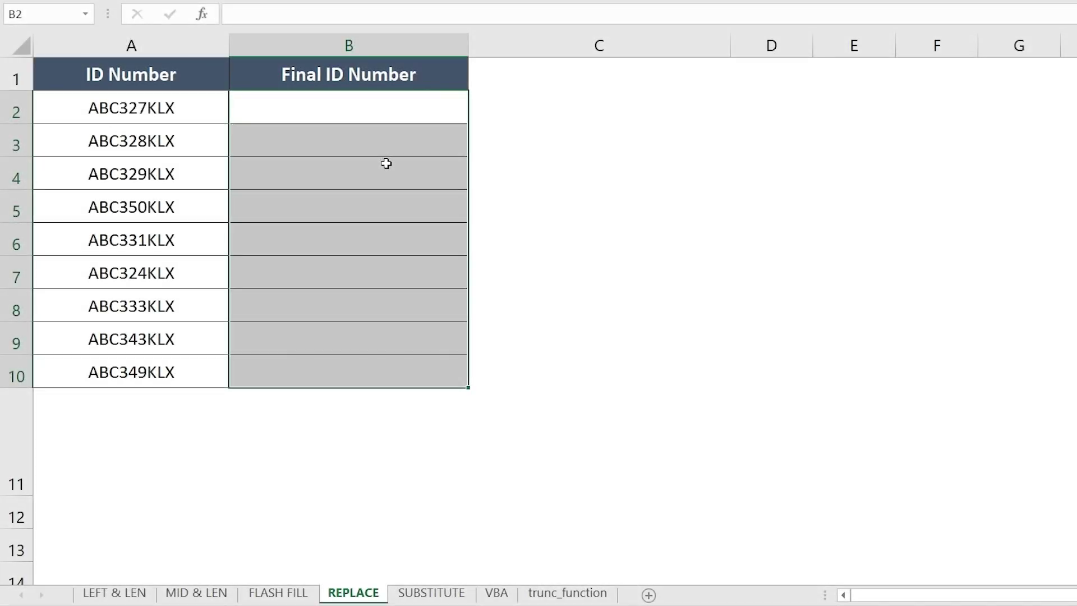
- Enter =REPLACE(A2, LEN(A2)-2,3,"") in B2 and fill the formula down the Final ID Number column to row 10
{"action": "left_click", "coordinate": [294, 99]}
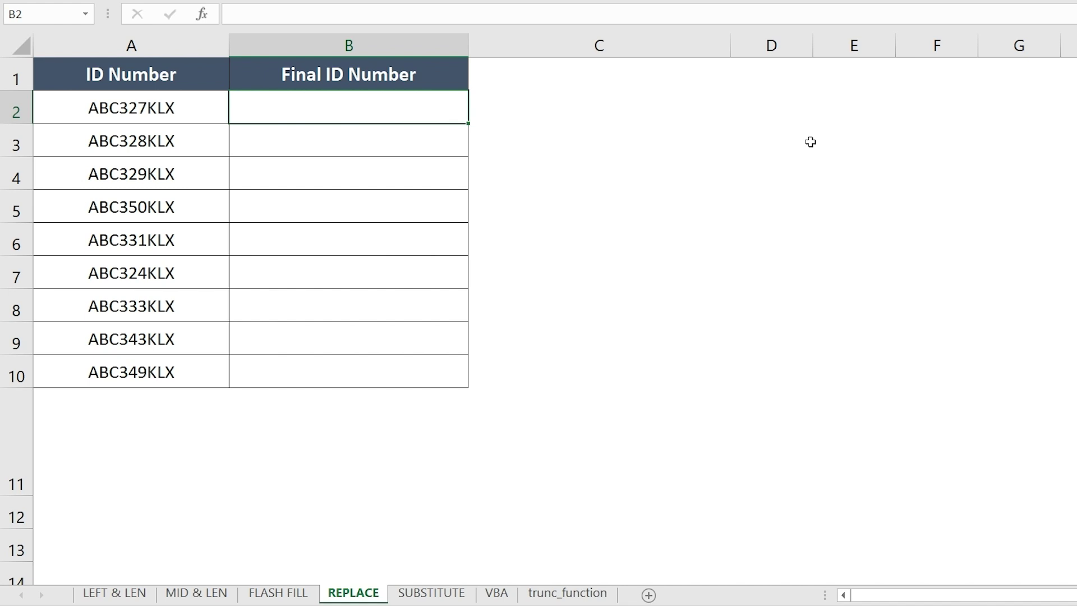
{"action": "type", "text": "=R"}
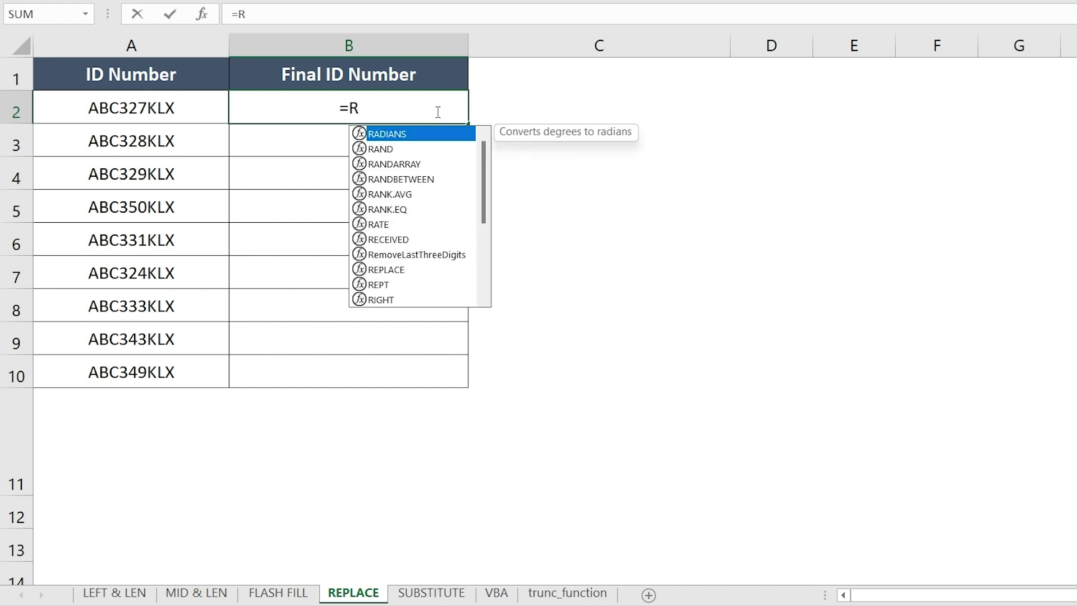
{"action": "type", "text": "EPLACE"}
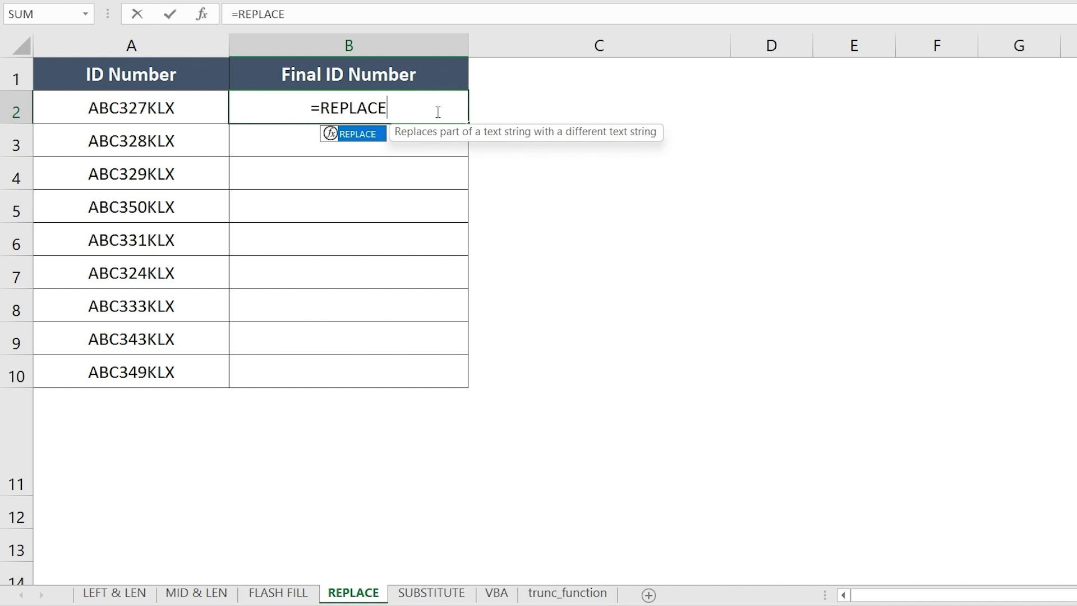
{"action": "type", "text": "("}
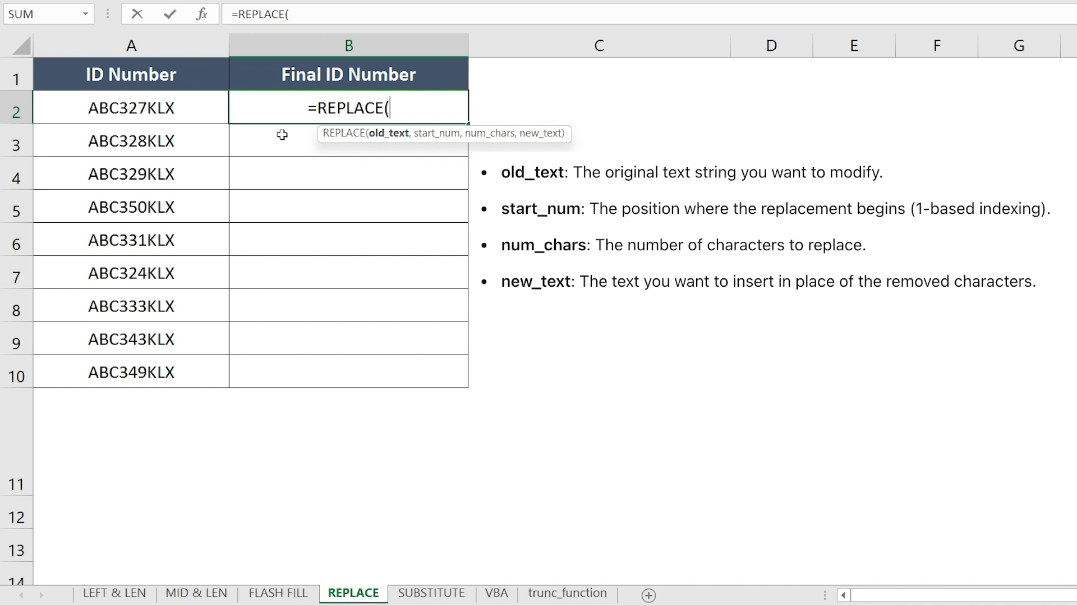
{"action": "left_click", "coordinate": [195, 108]}
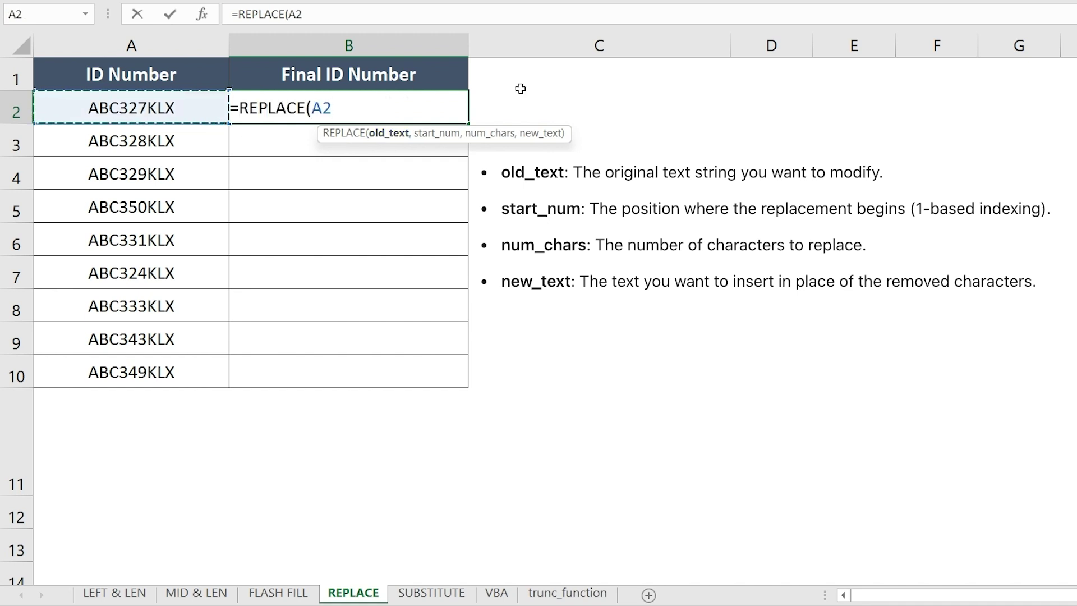
{"action": "type", "text": ","}
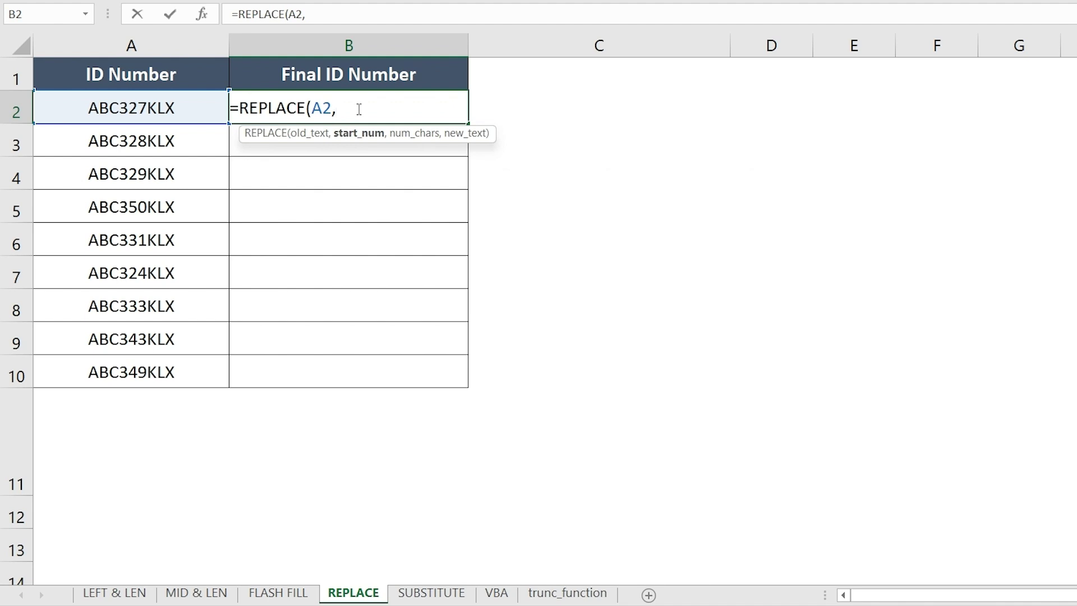
{"action": "type", "text": " LE"}
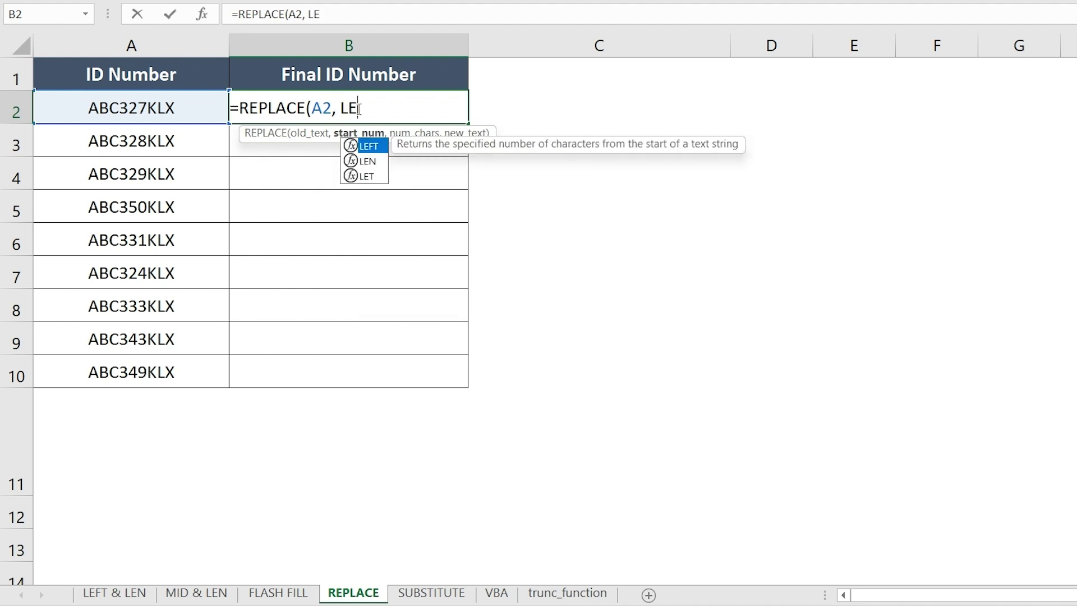
{"action": "type", "text": "N("}
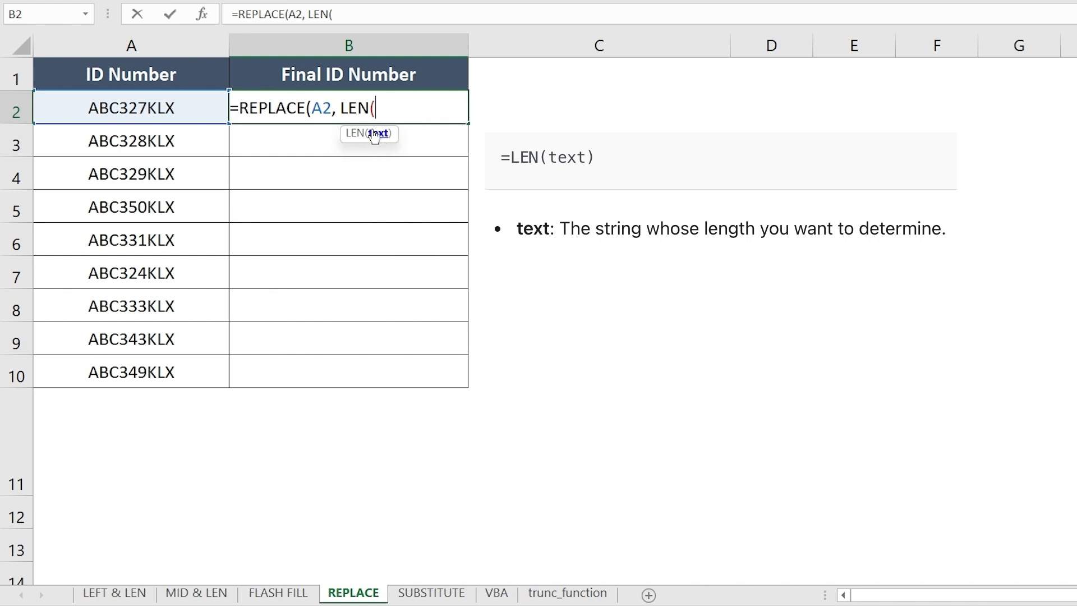
{"action": "left_click", "coordinate": [193, 107]}
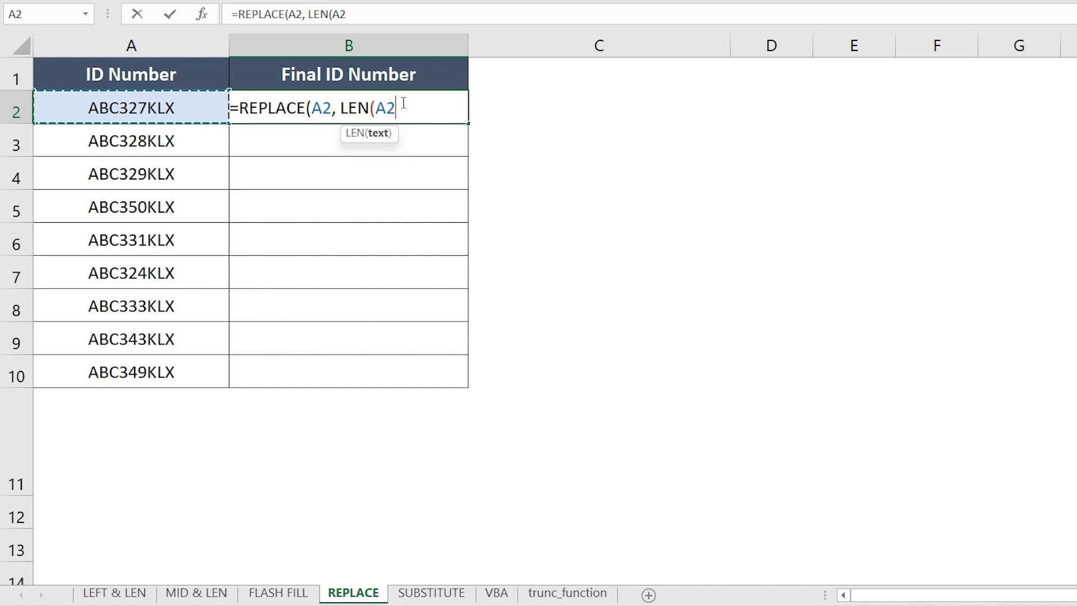
{"action": "type", "text": ")"}
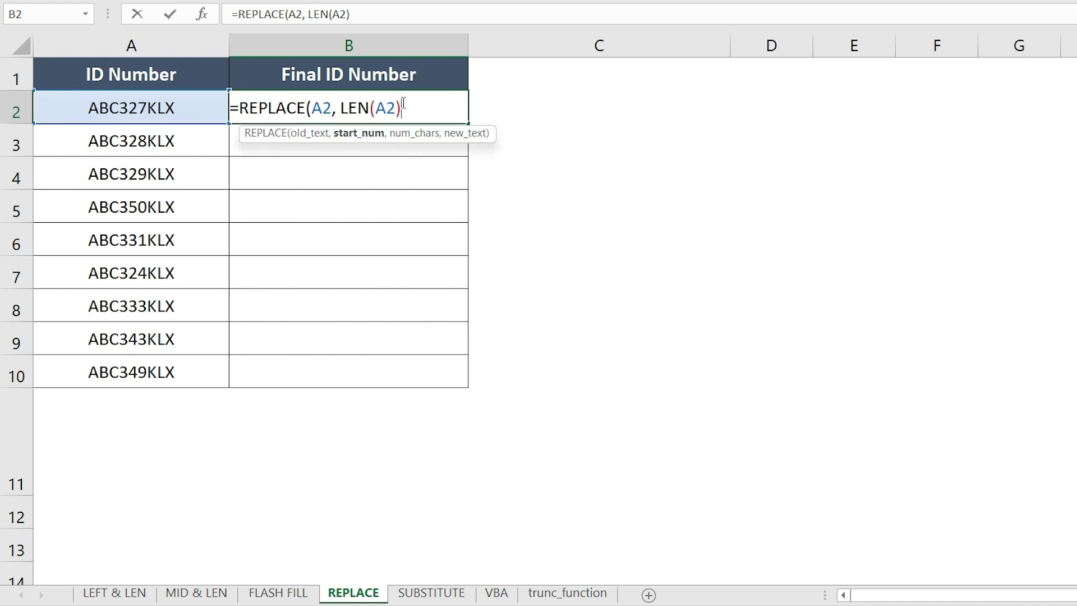
{"action": "type", "text": "-2,"}
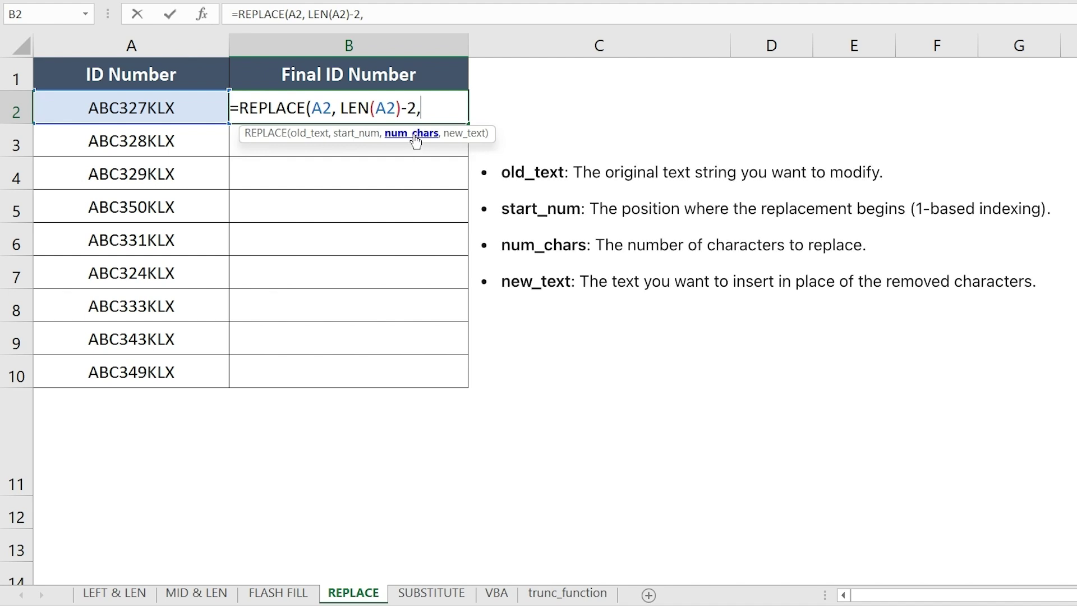
{"action": "type", "text": "3,"}
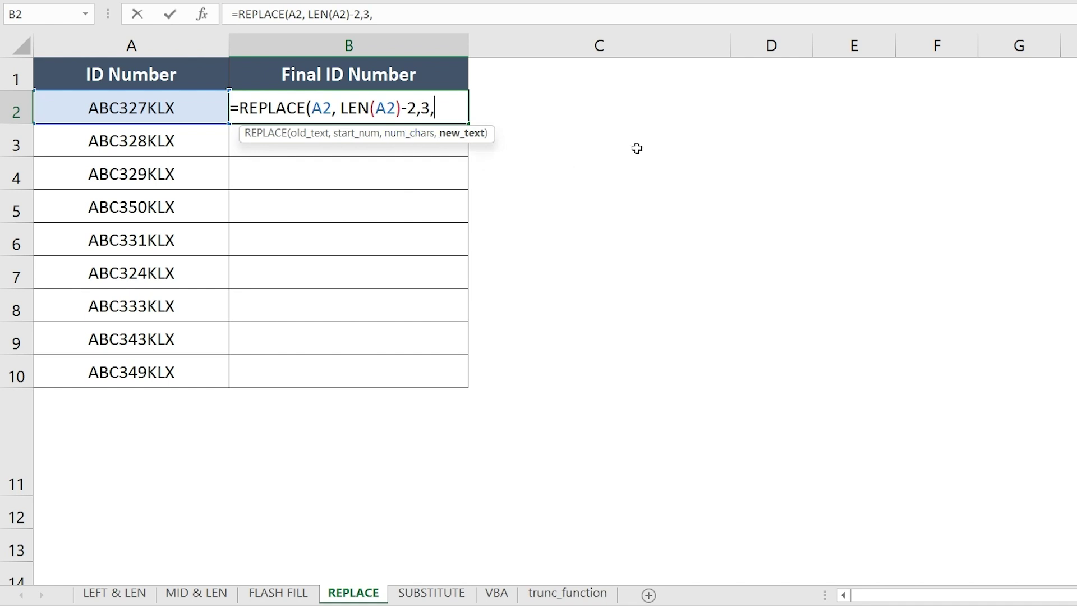
{"action": "type", "text": "\"\")"}
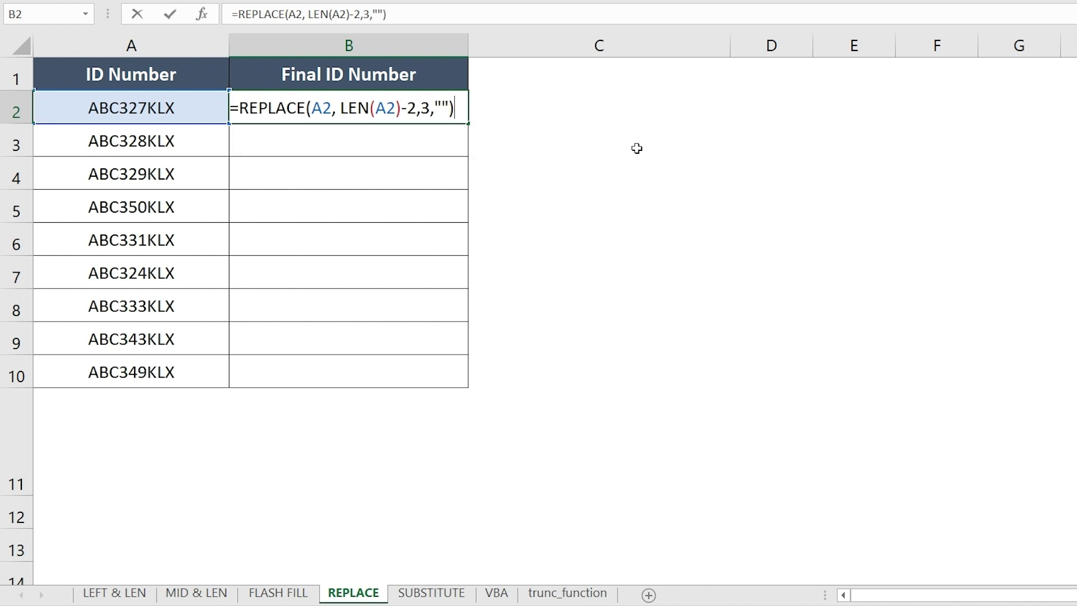
{"action": "key", "text": "Return"}
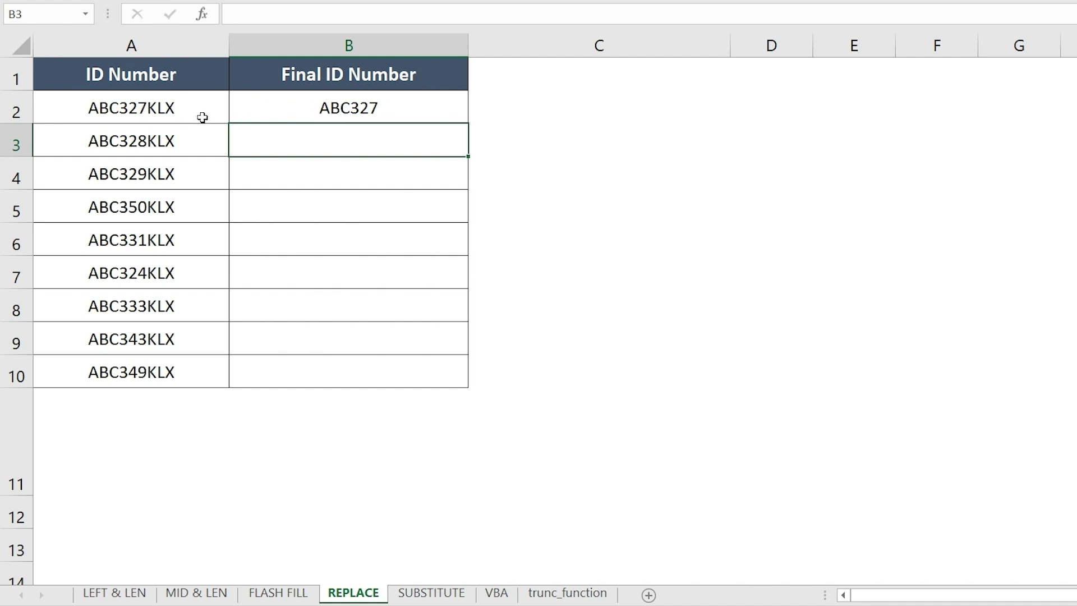
{"action": "left_click", "coordinate": [420, 111]}
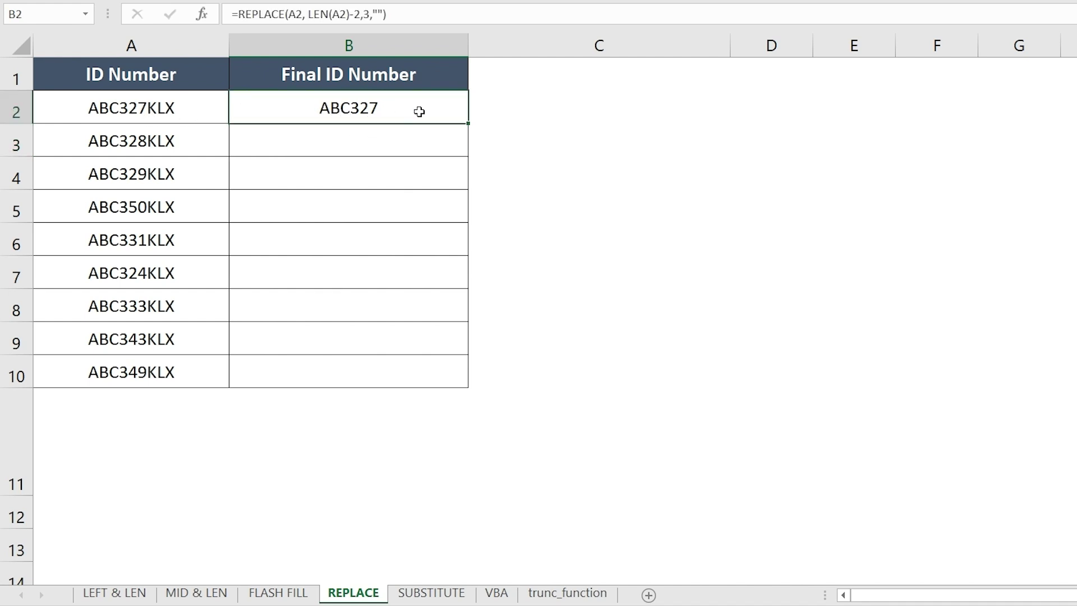
{"action": "double_click", "coordinate": [470, 123]}
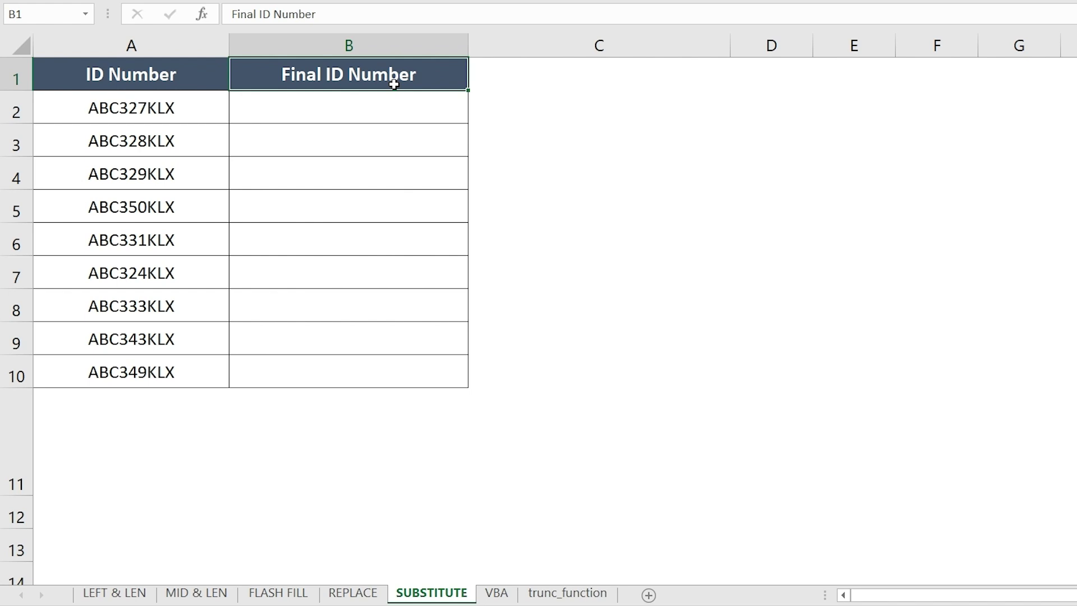
- Enter =SUBSTITUTE(A2, RIGHT(A2,3),"") in B2 of the SUBSTITUTE sheet and fill the formula down the Final ID Number column to row 10
{"action": "left_click", "coordinate": [295, 110]}
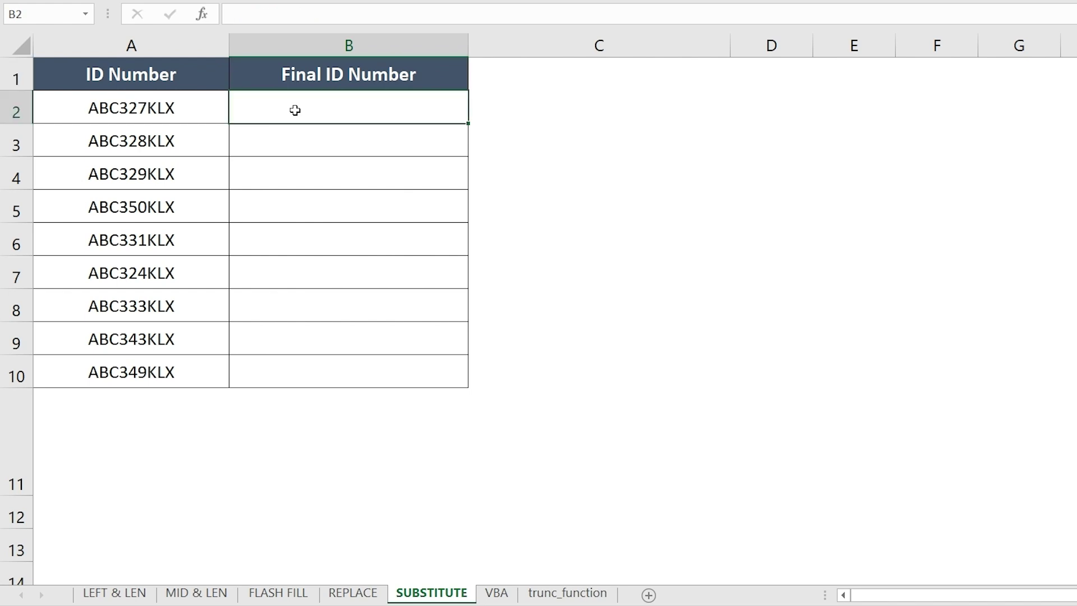
{"action": "type", "text": "=SU"}
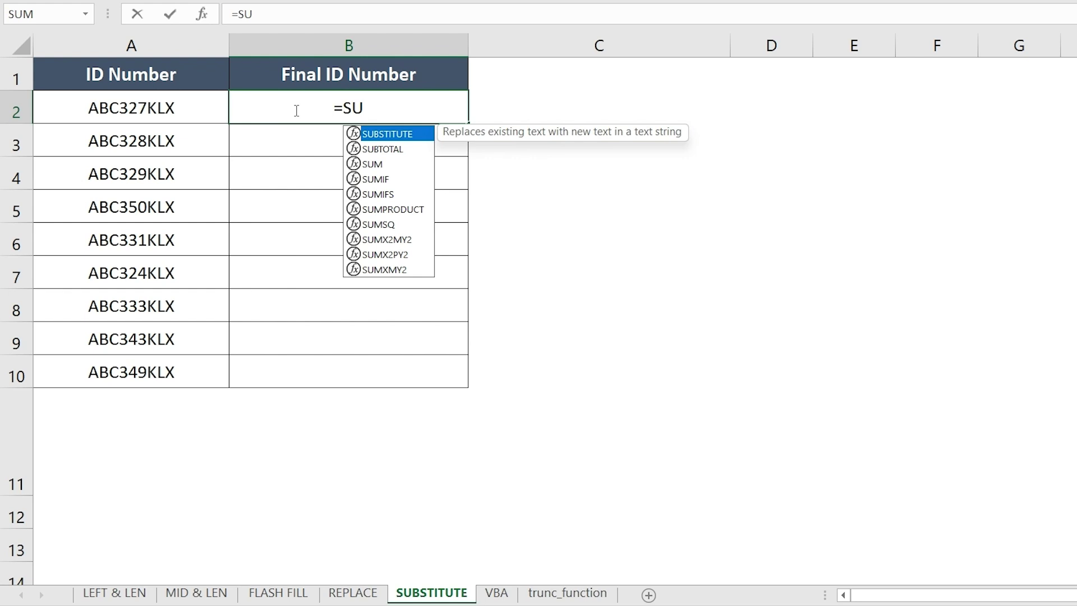
{"action": "type", "text": "BSTITUTE"}
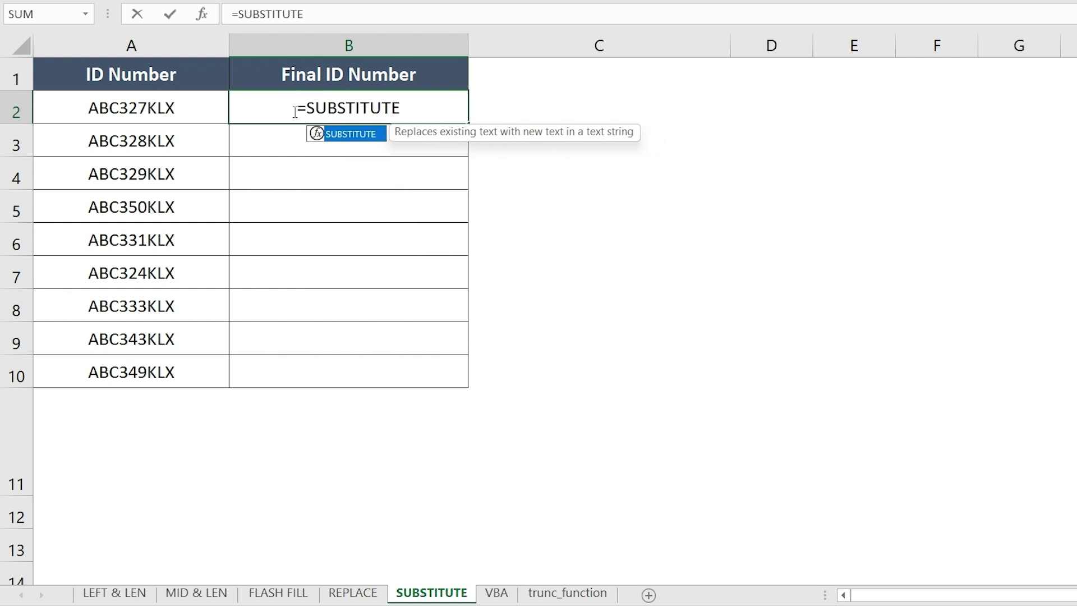
{"action": "type", "text": "("}
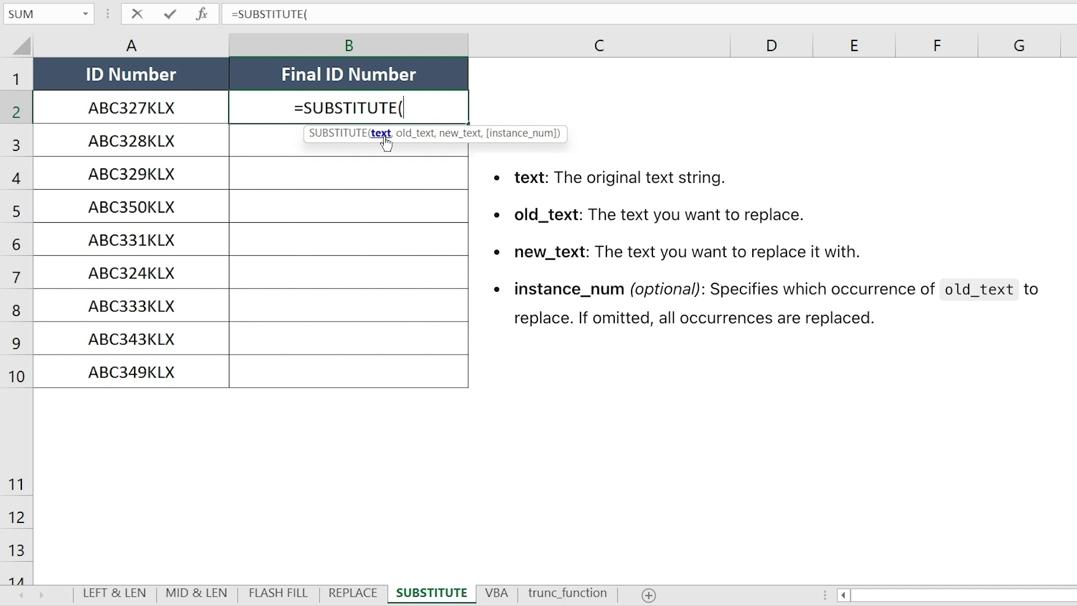
{"action": "left_click", "coordinate": [208, 98]}
{"action": "type", "text": ","}
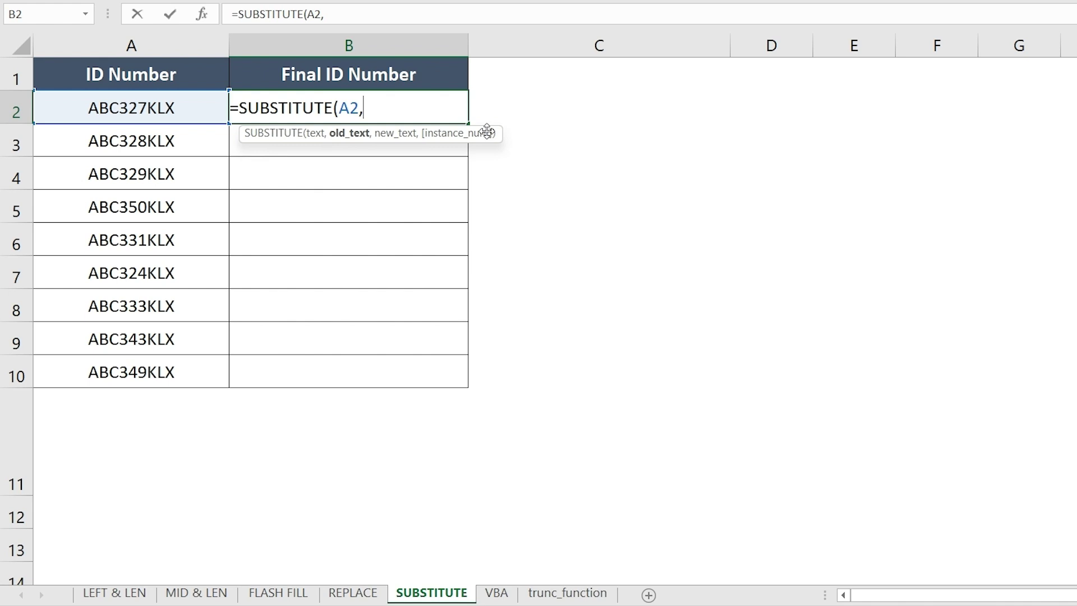
{"action": "type", "text": "RIGHT"}
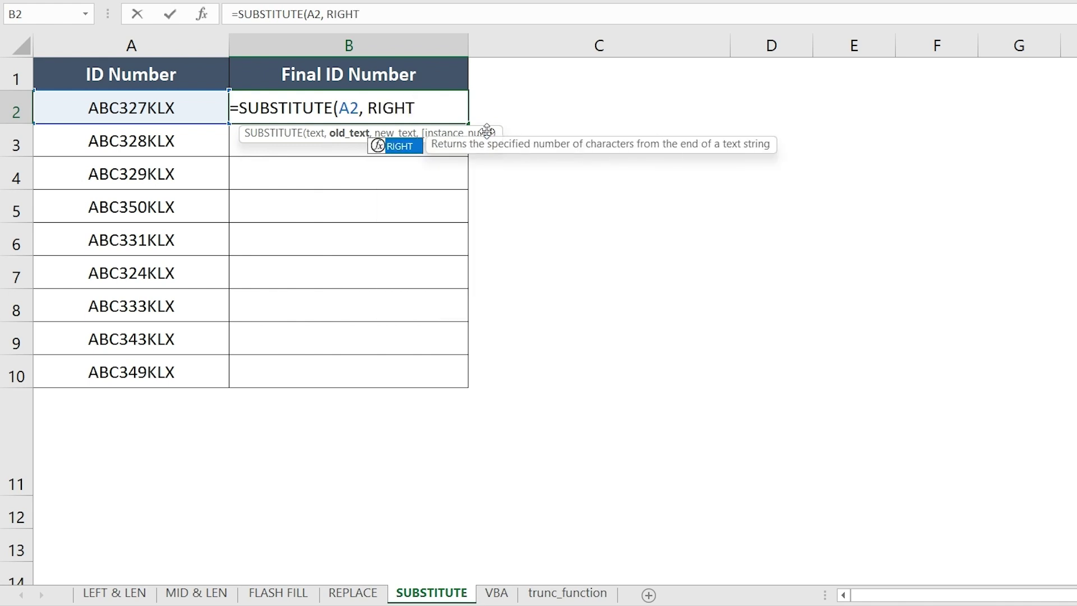
{"action": "type", "text": "("}
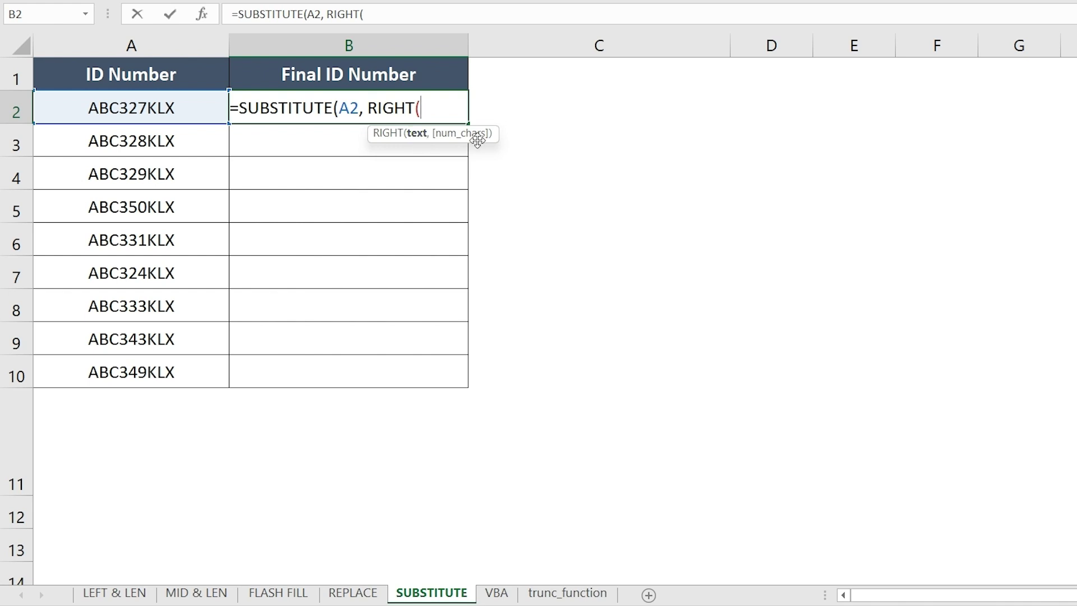
{"action": "left_click", "coordinate": [199, 108]}
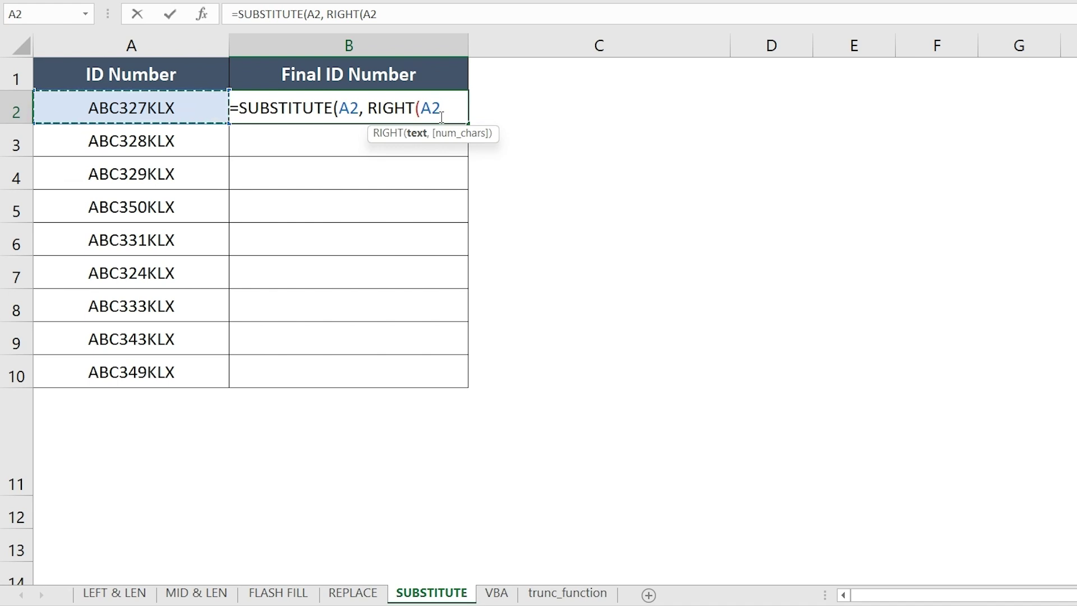
{"action": "type", "text": ","}
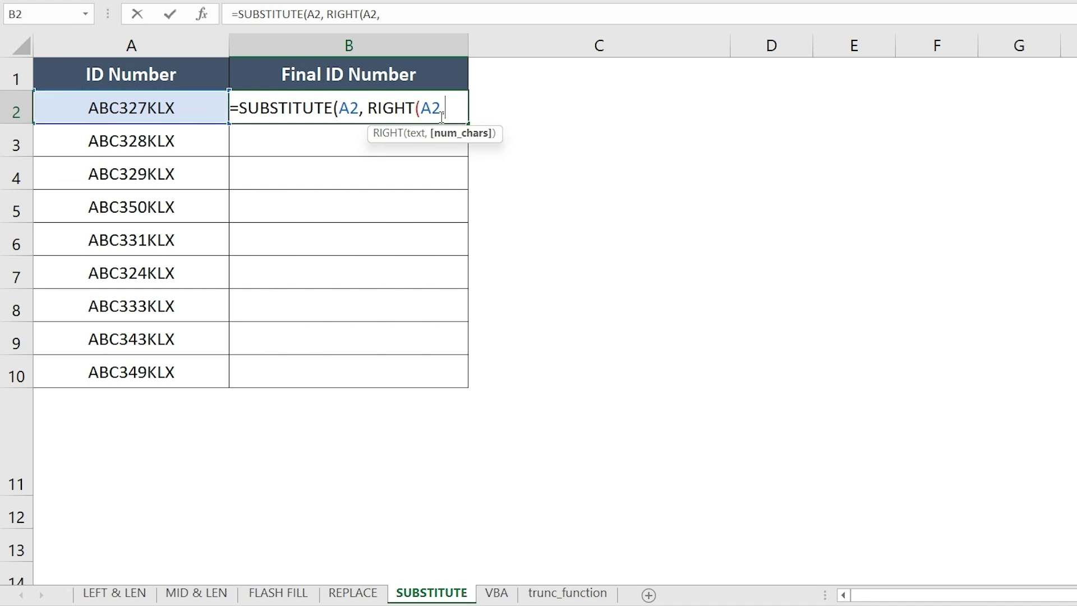
{"action": "type", "text": "3),"}
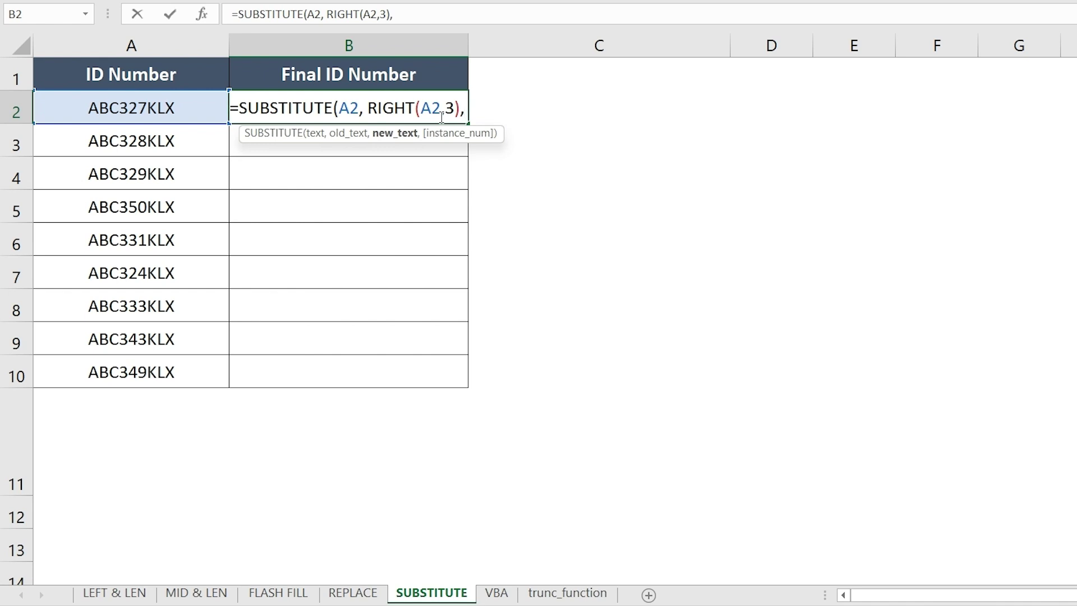
{"action": "type", "text": "\"\""}
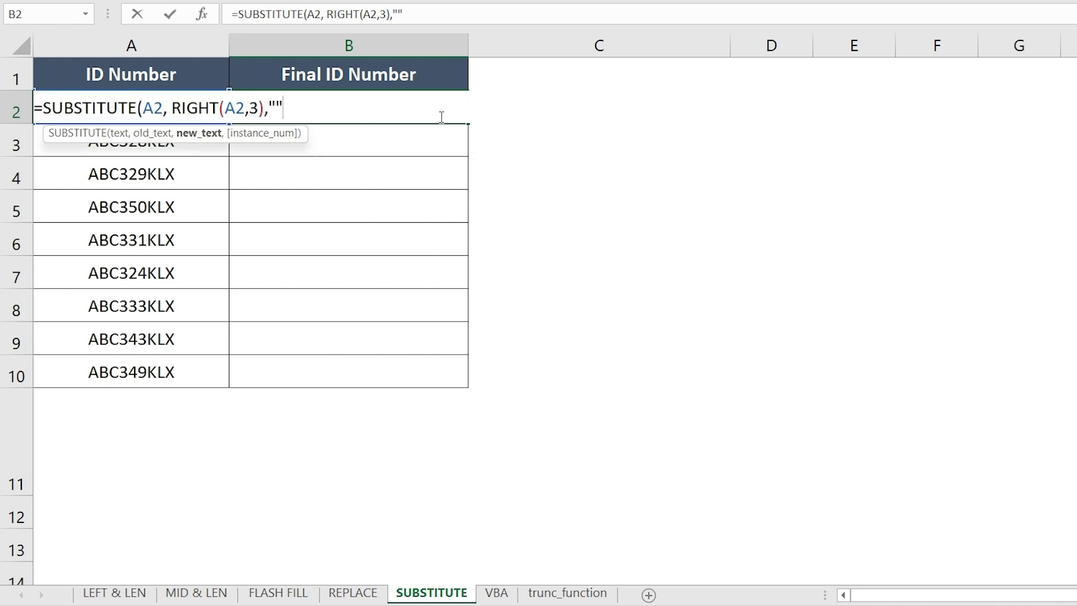
{"action": "type", "text": ")"}
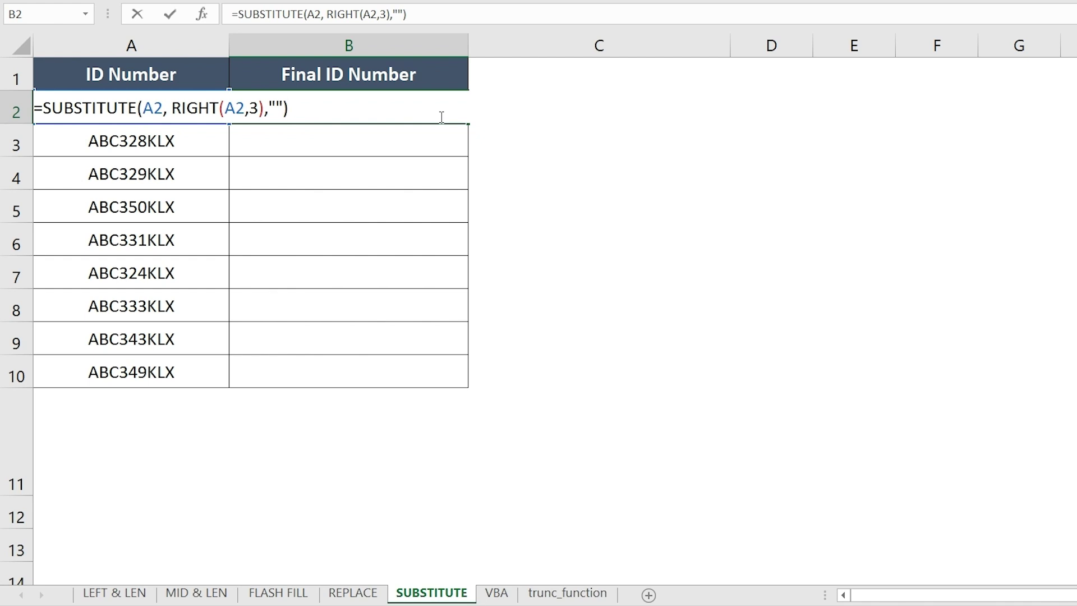
{"action": "key", "text": "Return"}
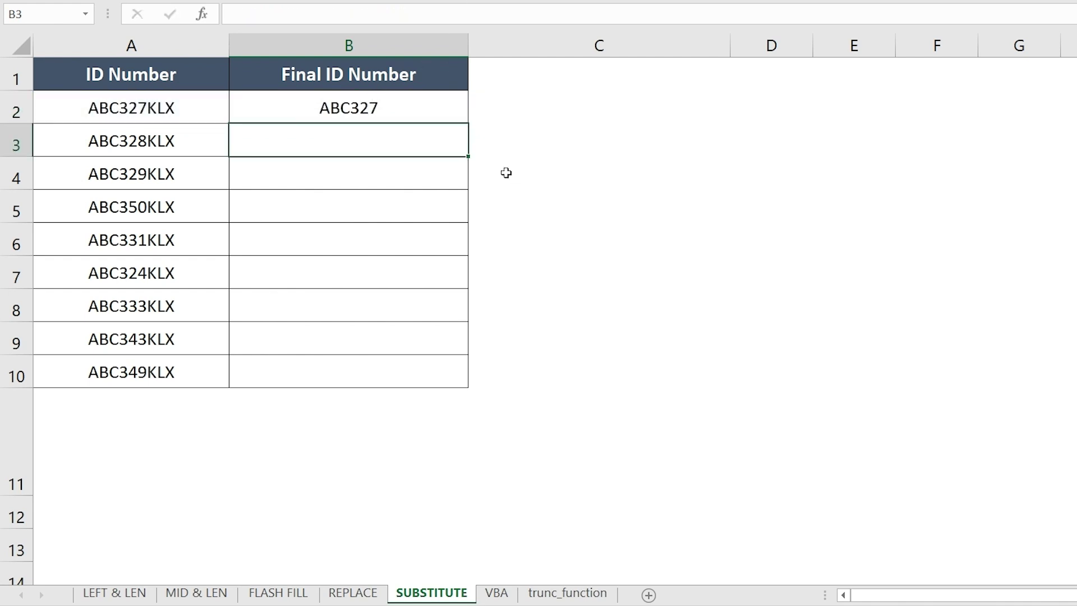
{"action": "left_click", "coordinate": [422, 104]}
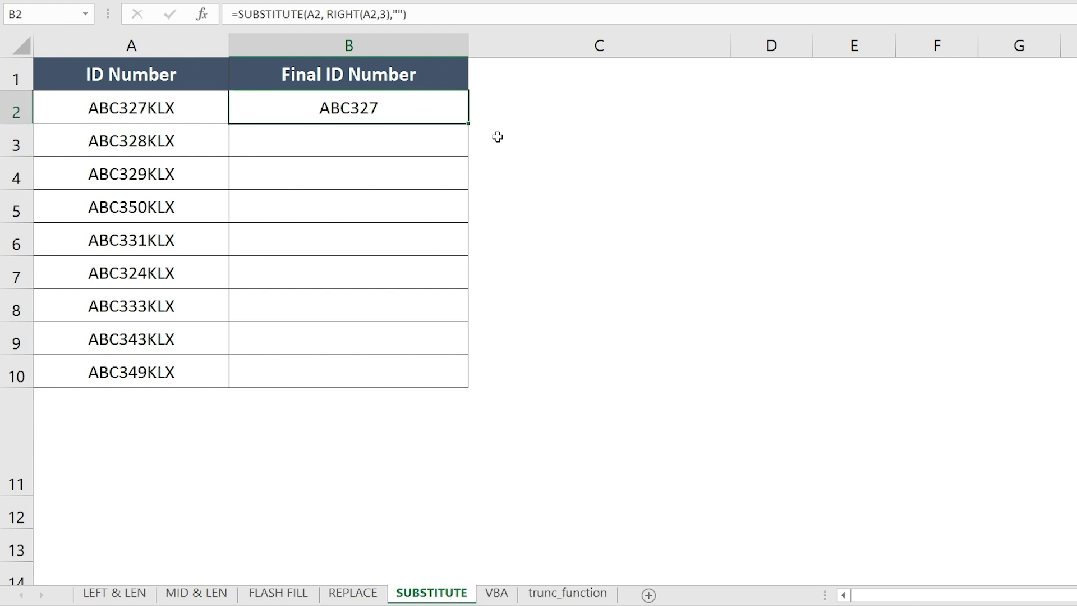
{"action": "double_click", "coordinate": [470, 123]}
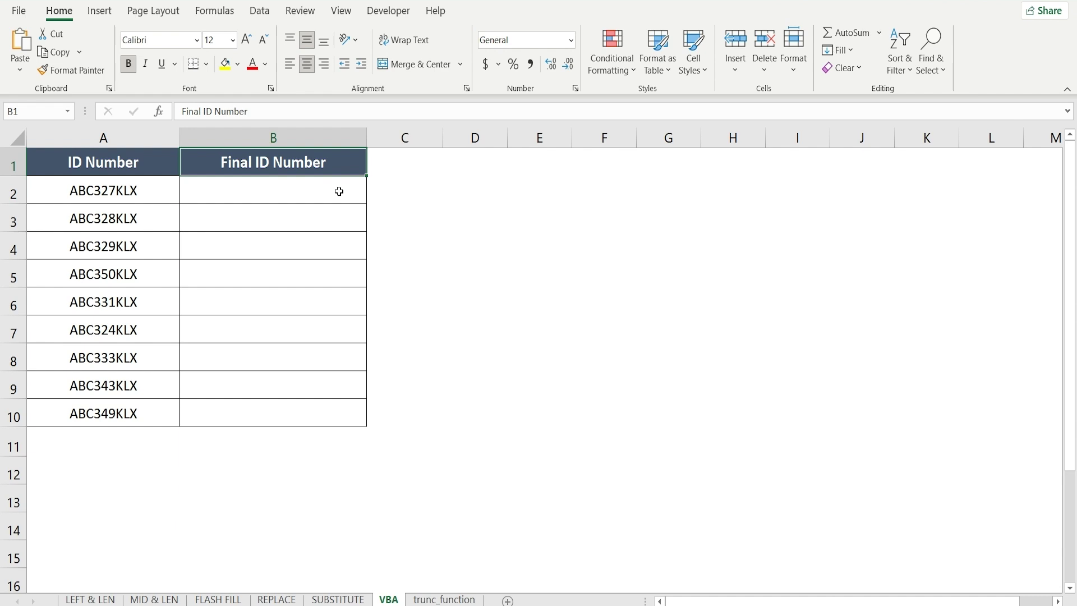
- Open the code of the VBA sheet in the Visual Basic editor and insert a new module
{"action": "left_click", "coordinate": [339, 192]}
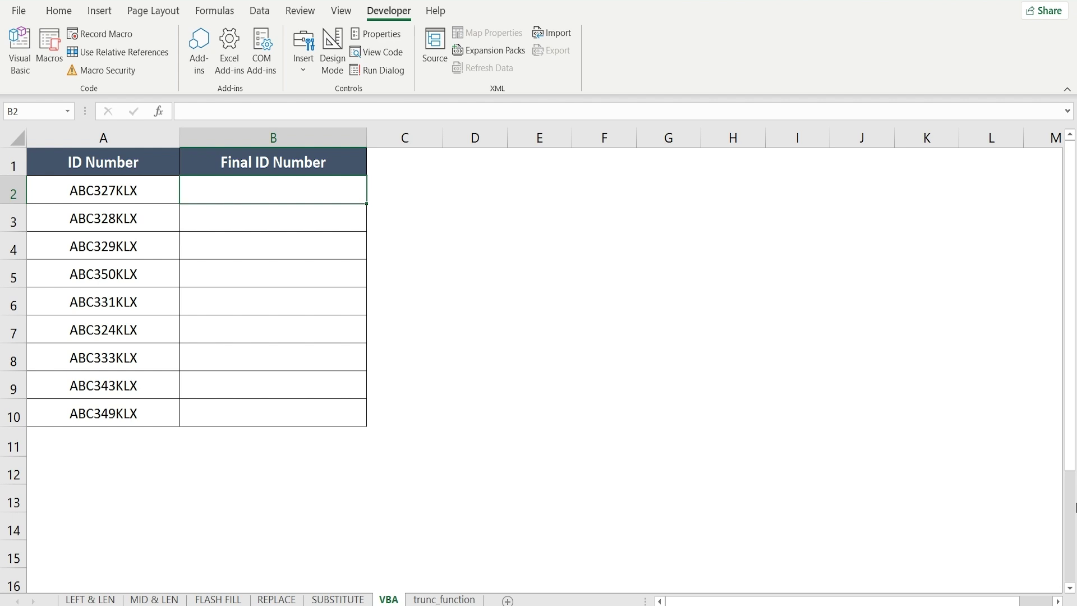
{"action": "right_click", "coordinate": [389, 601]}
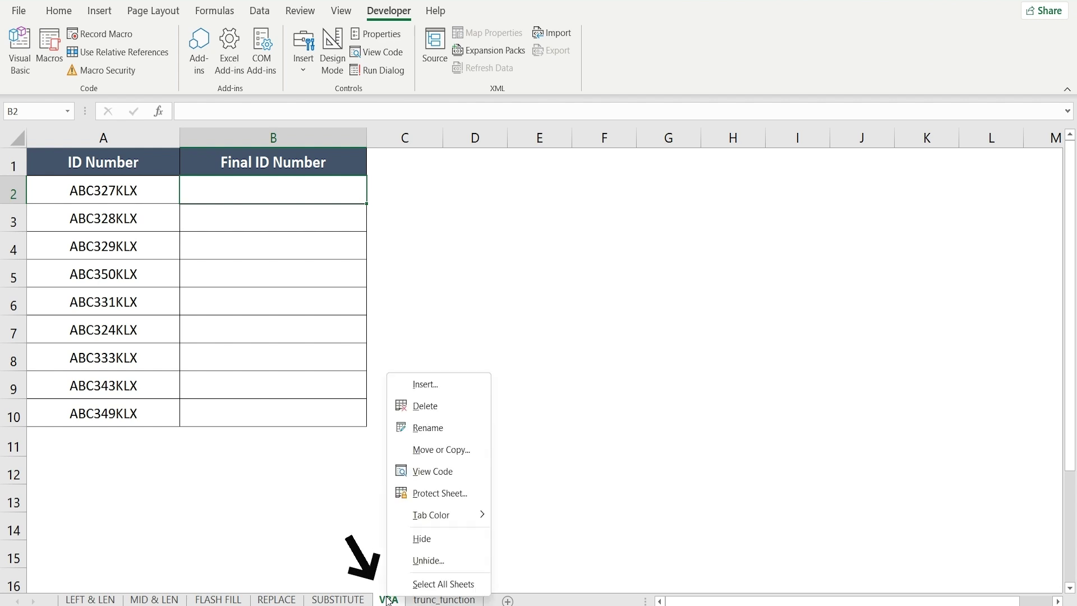
{"action": "left_click", "coordinate": [429, 474]}
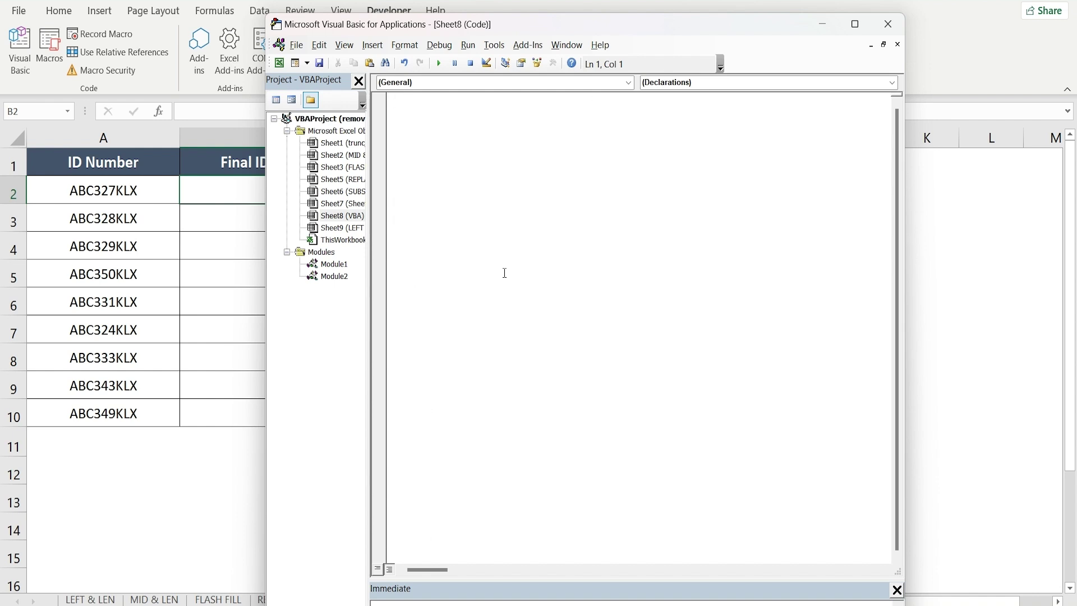
{"action": "left_click", "coordinate": [382, 45]}
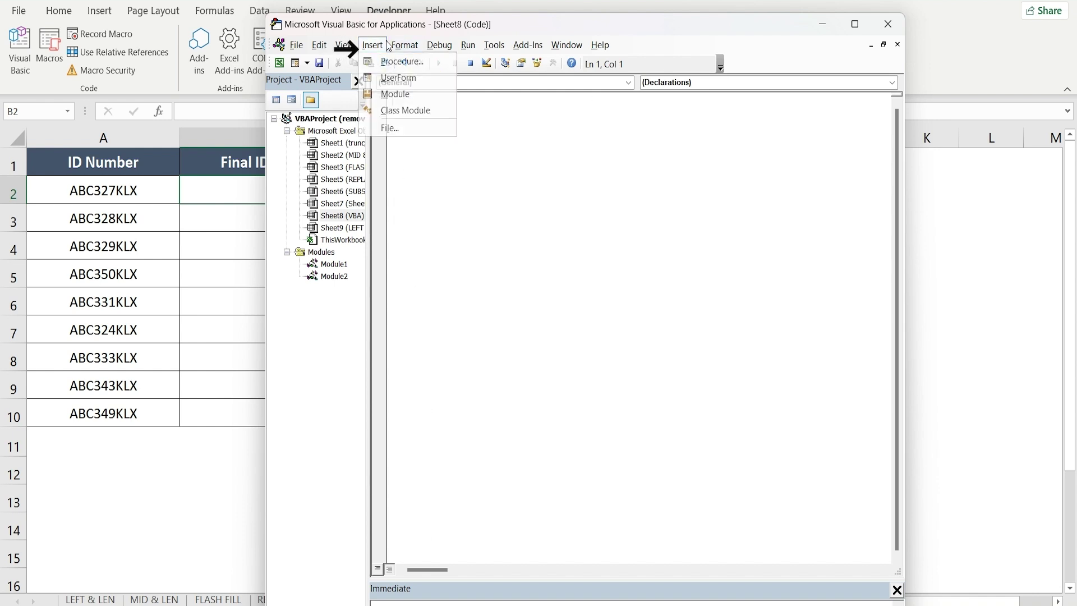
{"action": "left_click", "coordinate": [388, 93]}
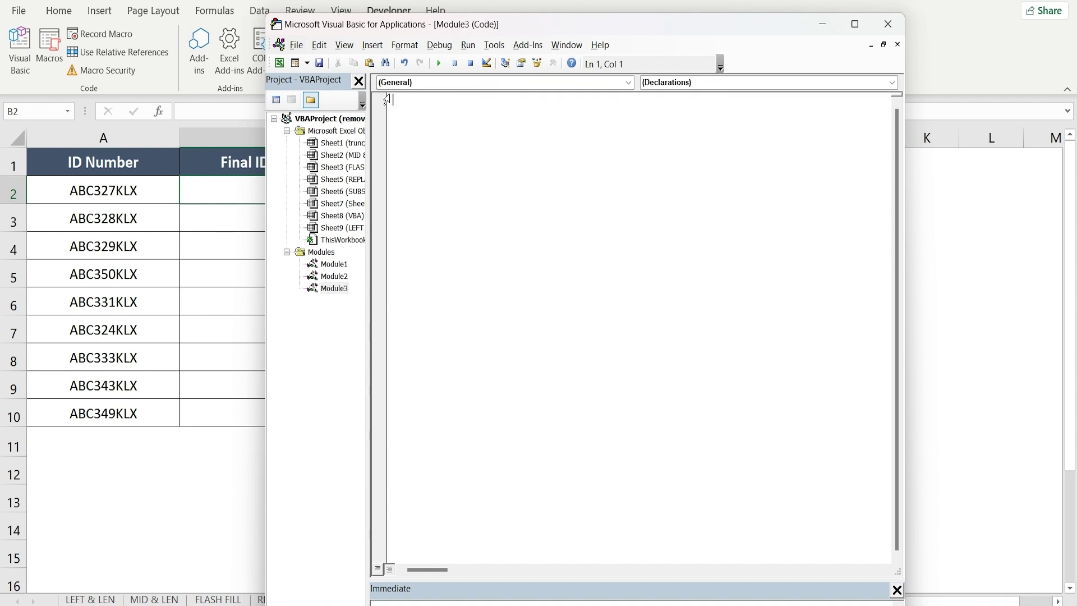
- Paste the RemoveLastThreeDigits function, returning "" if Len(inputText) <= 3, else Left(inputText, Len(inputText) - 3), then save and close the editor
{"action": "key", "text": "ctrl+v"}
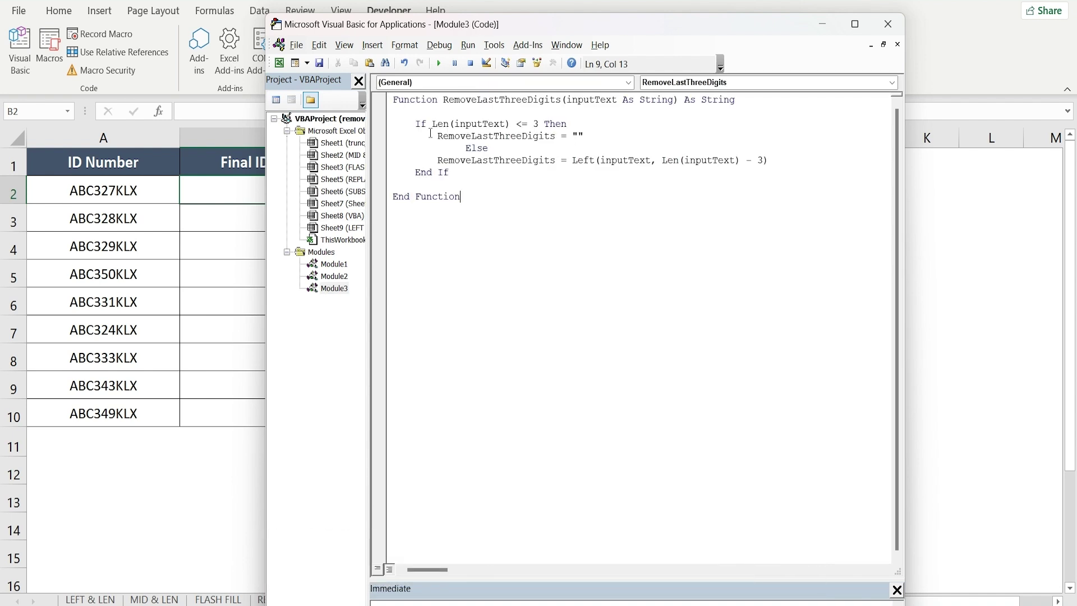
{"action": "key", "text": "ctrl+s"}
{"action": "left_click", "coordinate": [888, 21]}
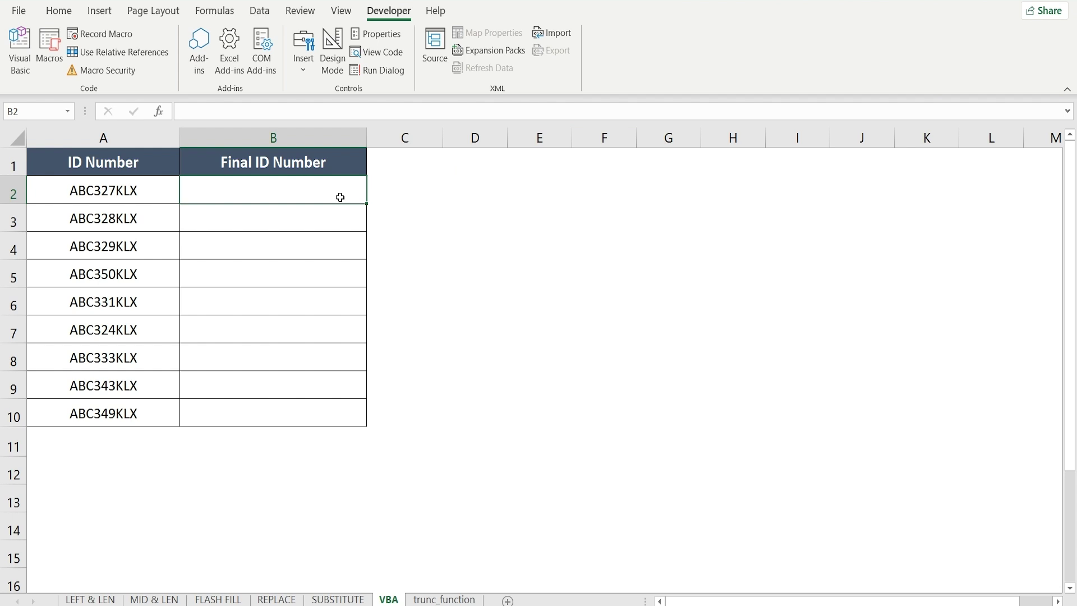
- Enter =RemoveLastThreeDigits(A2) in B2 of the VBA sheet and fill the formula down the Final ID Number column to row 10
{"action": "type", "text": "=Remo"}
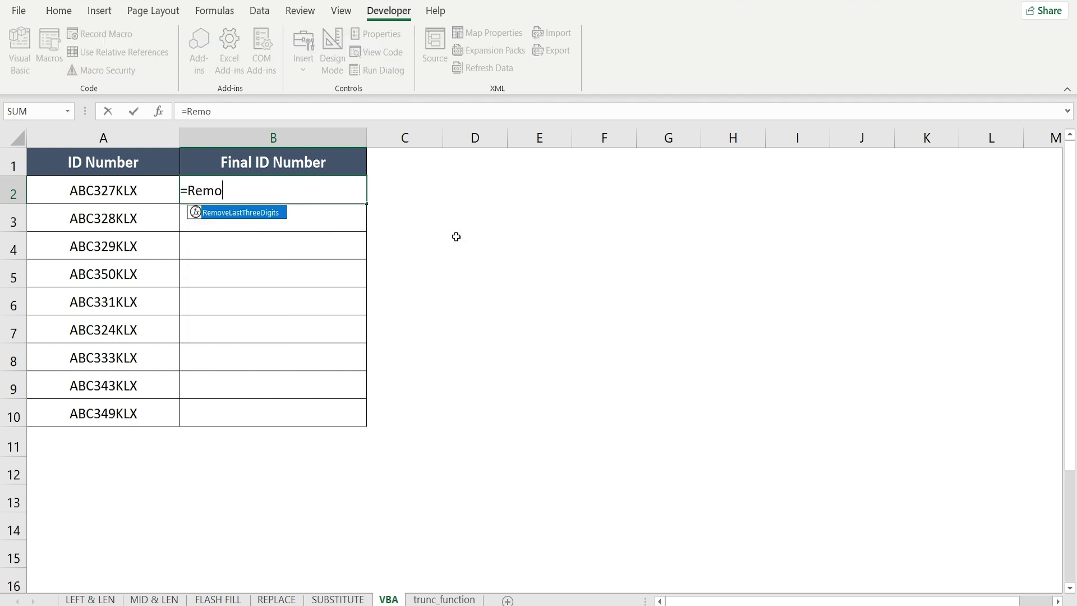
{"action": "type", "text": "veLastThre"}
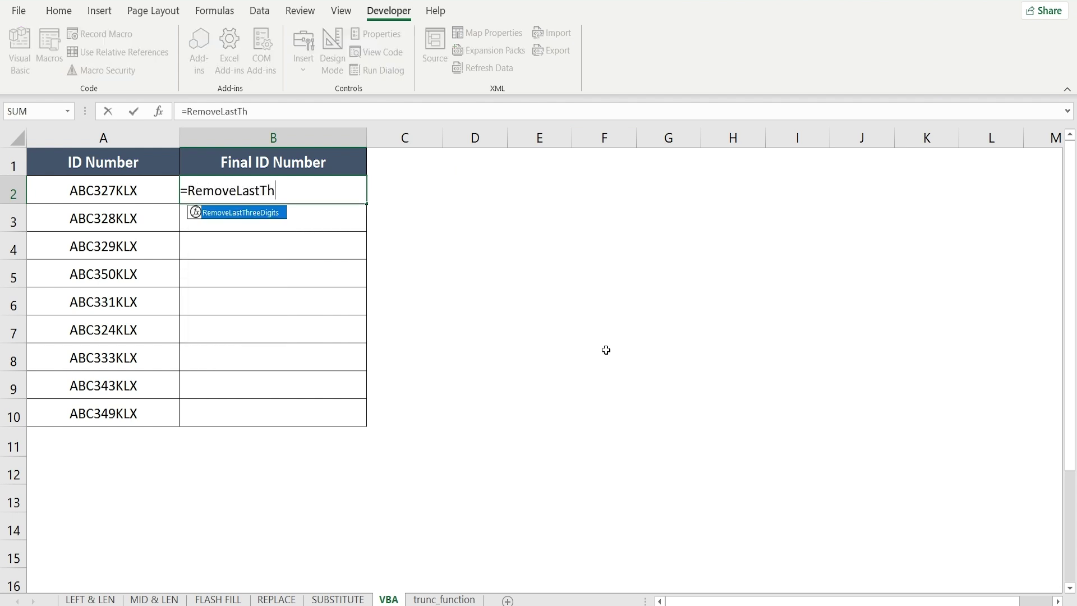
{"action": "key", "text": "Tab"}
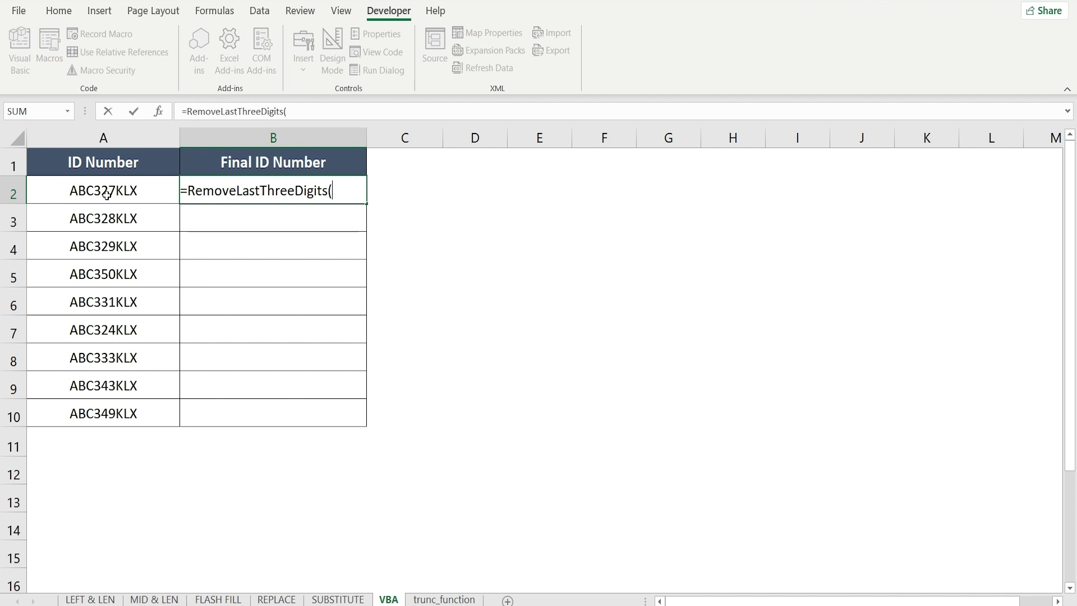
{"action": "left_click", "coordinate": [107, 195]}
{"action": "type", "text": ")"}
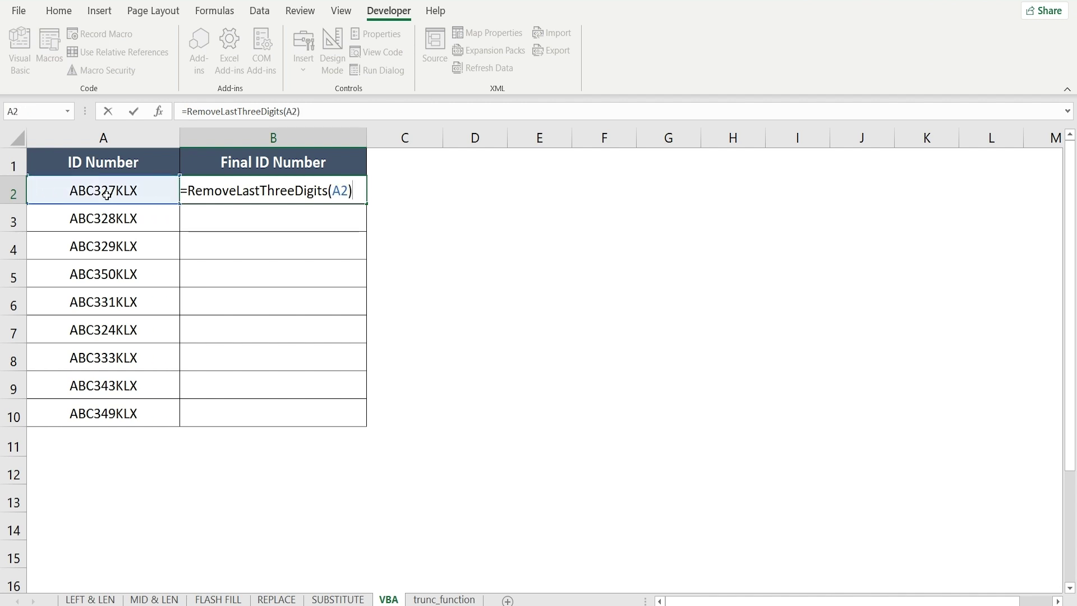
{"action": "key", "text": "Return"}
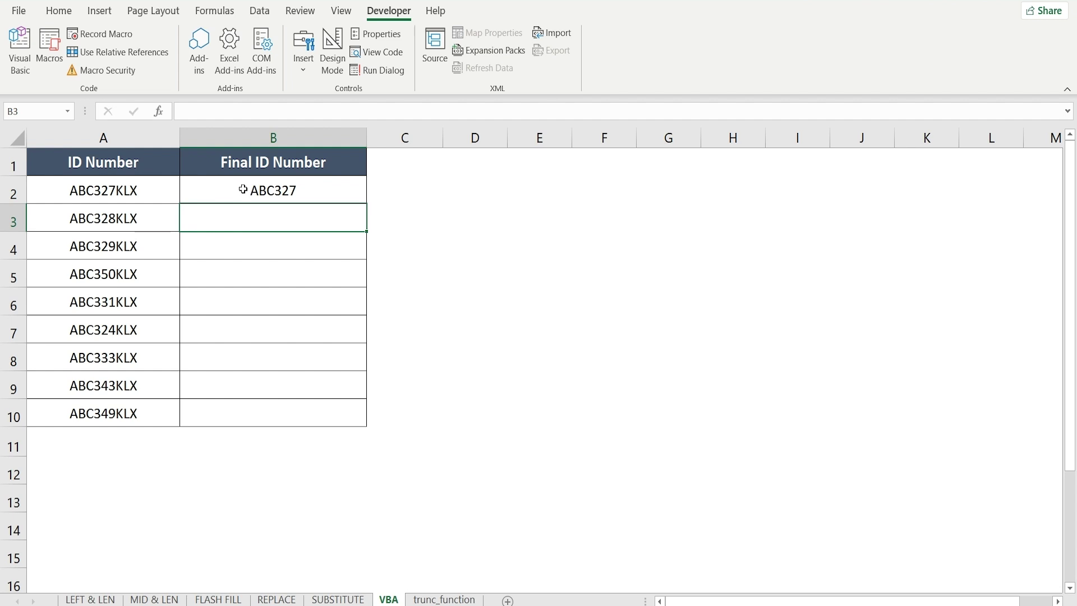
{"action": "left_click", "coordinate": [347, 186]}
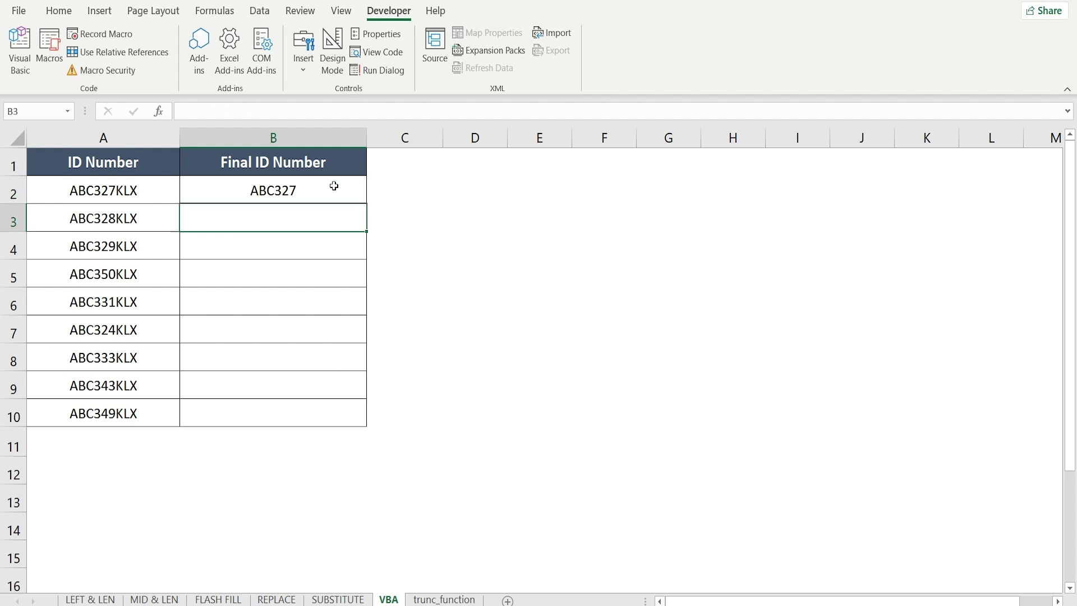
{"action": "left_click", "coordinate": [336, 184]}
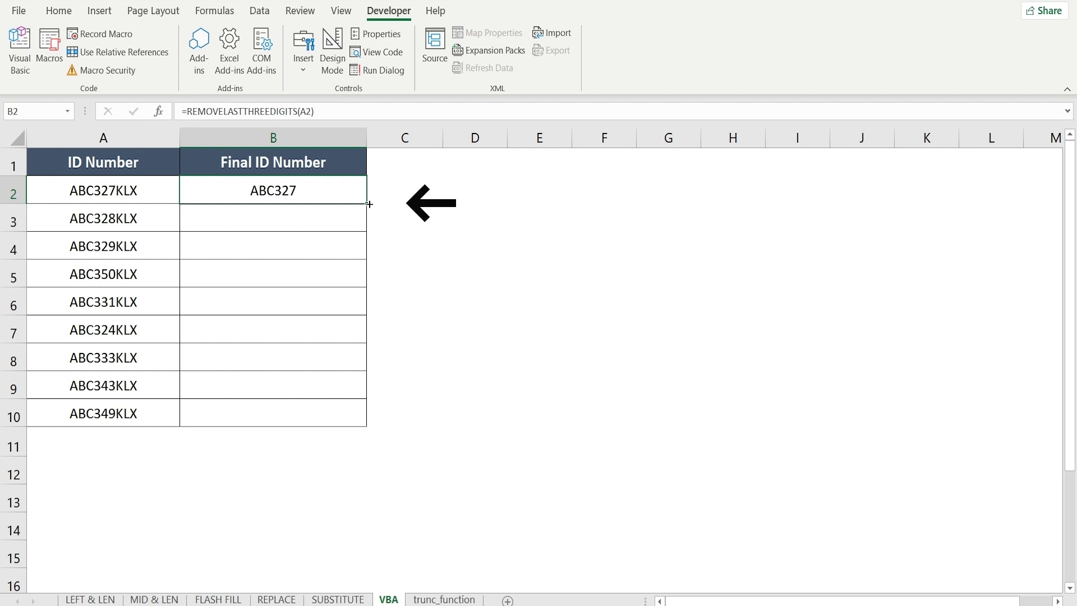
{"action": "double_click", "coordinate": [365, 204]}
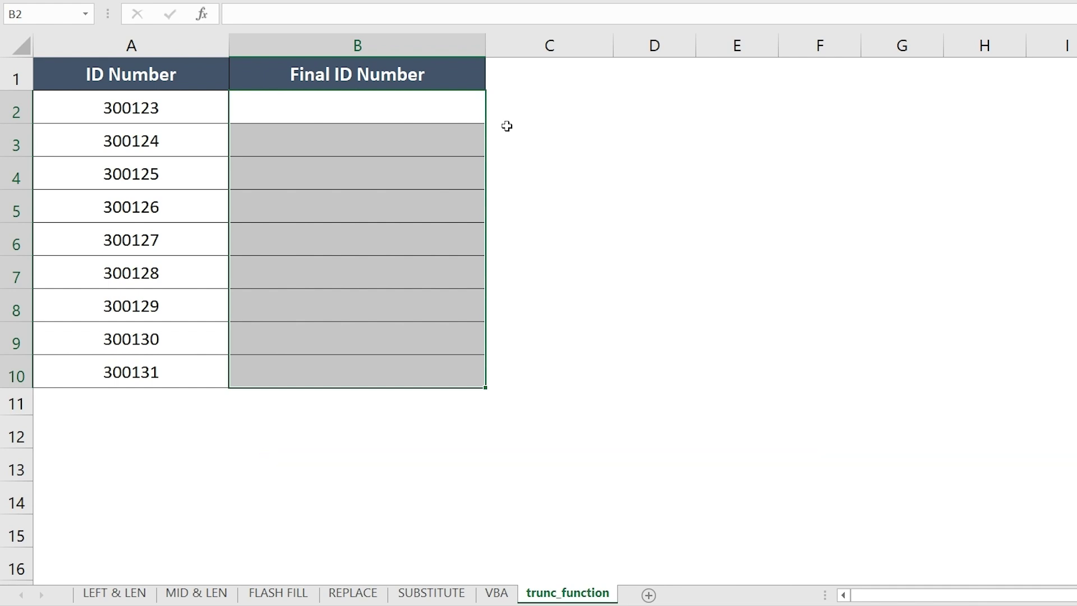
- Enter =TRUNC(A2/1000) in B2 of the trunc_function sheet and fill the formula down the Final ID Number column to row 10
{"action": "type", "text": "=TRUNC"}
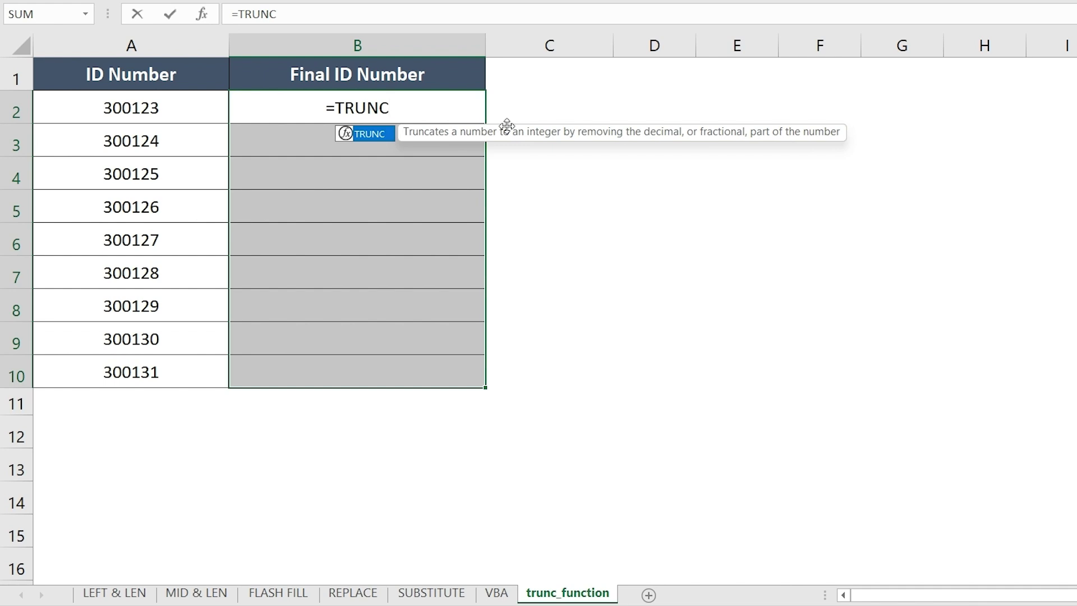
{"action": "type", "text": "("}
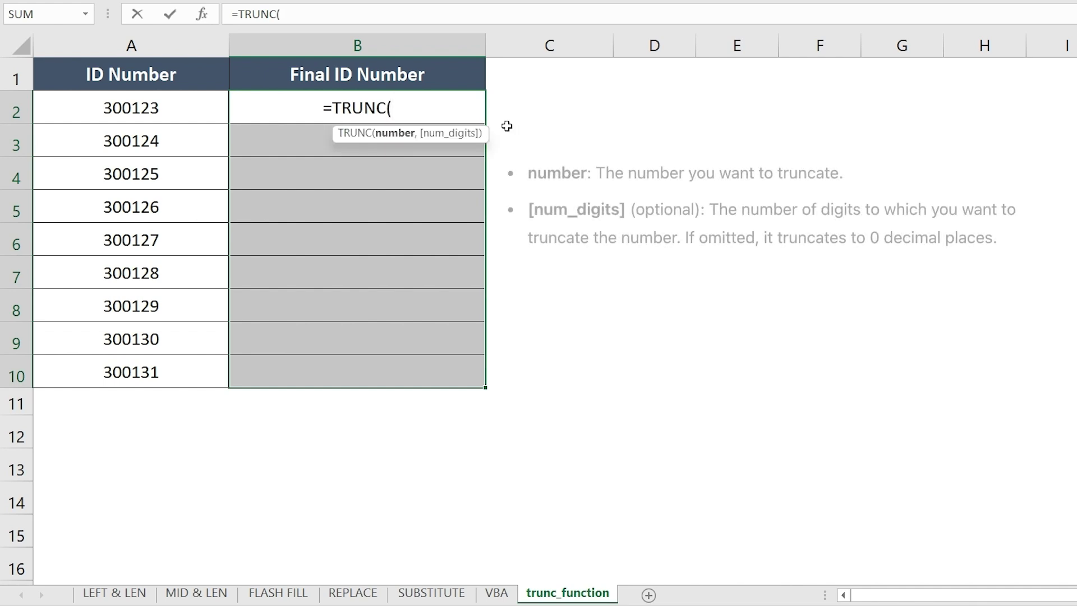
{"action": "left_click", "coordinate": [110, 114]}
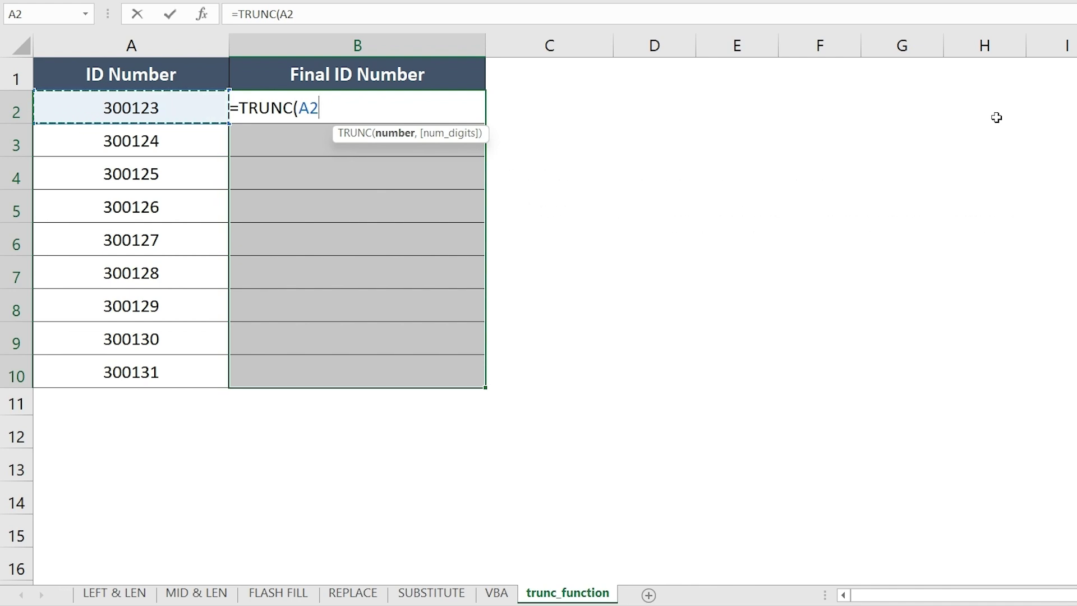
{"action": "type", "text": "/"}
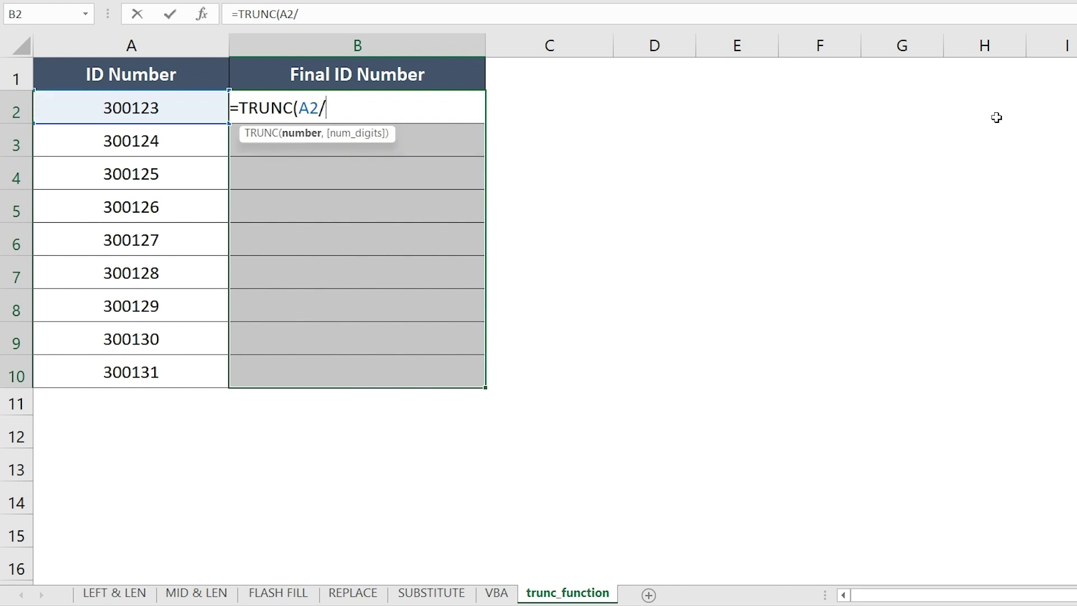
{"action": "type", "text": "1000"}
{"action": "type", "text": ")"}
{"action": "key", "text": "Return"}
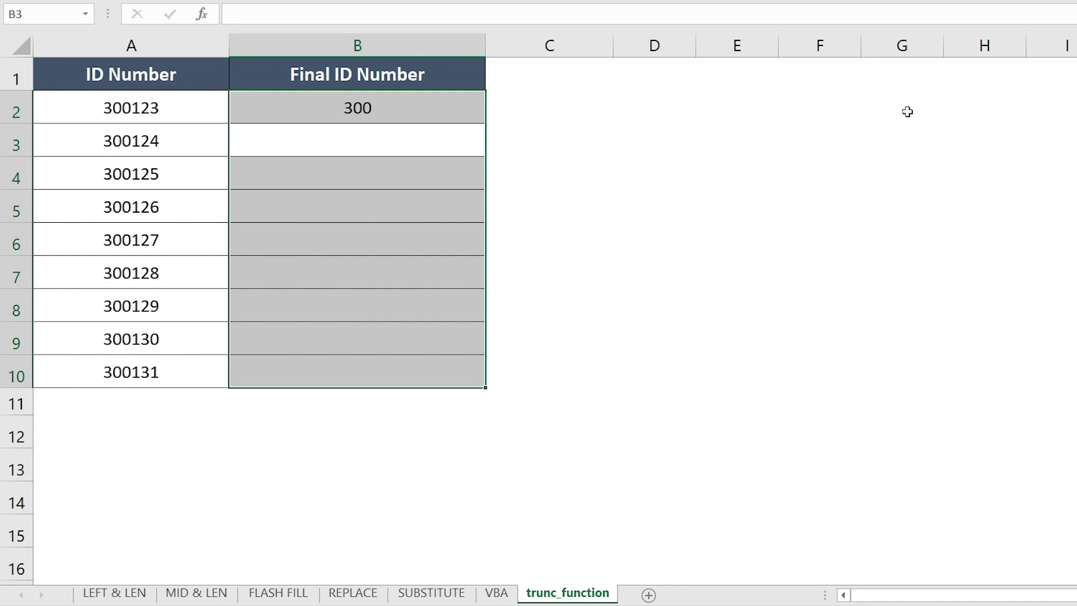
{"action": "left_click", "coordinate": [432, 111]}
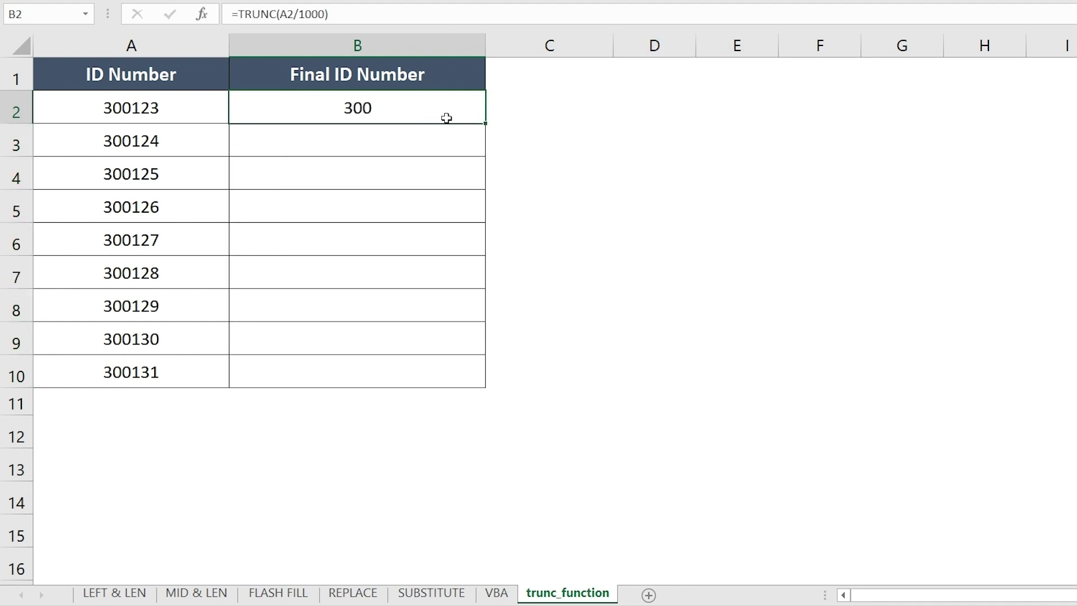
{"action": "double_click", "coordinate": [487, 120]}
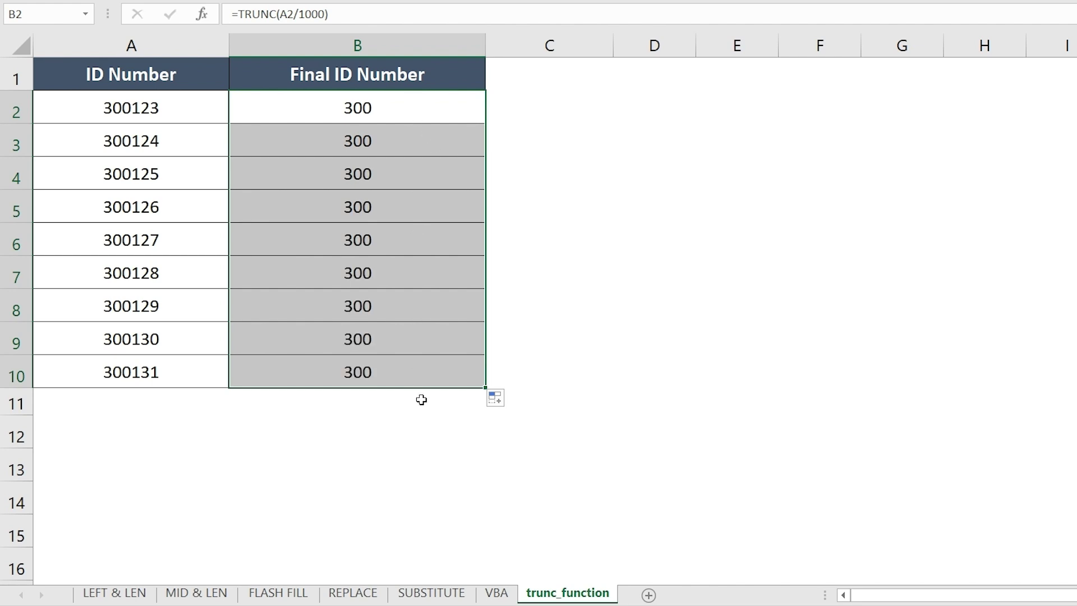
- Review the Final ID Number results on the VBA, SUBSTITUTE, REPLACE, FLASH FILL, MID & LEN and LEFT & LEN sheets
{"action": "left_click", "coordinate": [496, 594]}
{"action": "left_click", "coordinate": [432, 593]}
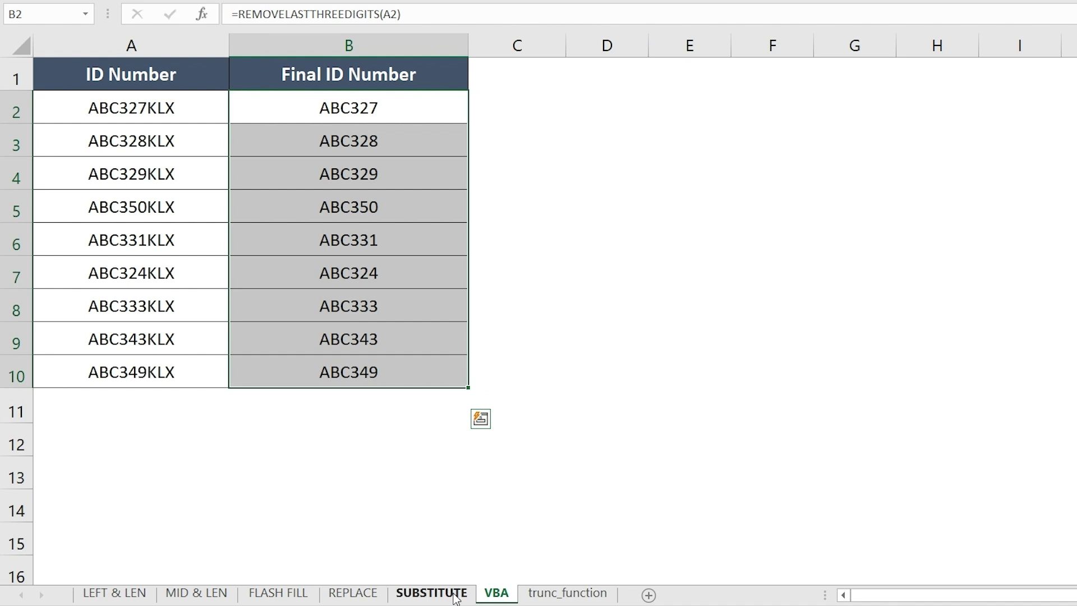
{"action": "left_click", "coordinate": [353, 594]}
{"action": "left_click", "coordinate": [278, 593]}
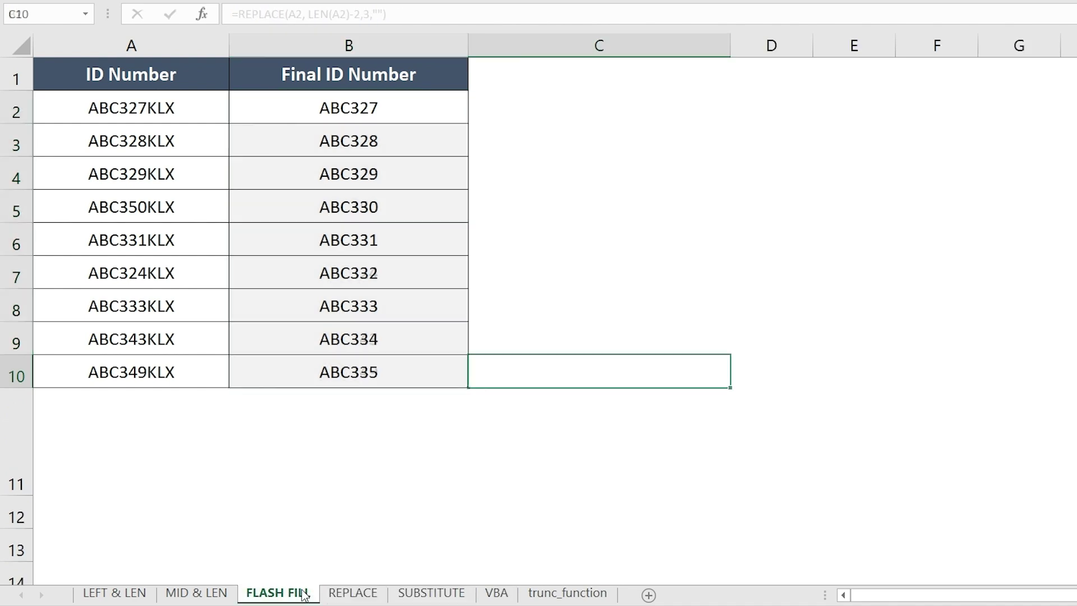
{"action": "left_click", "coordinate": [205, 593]}
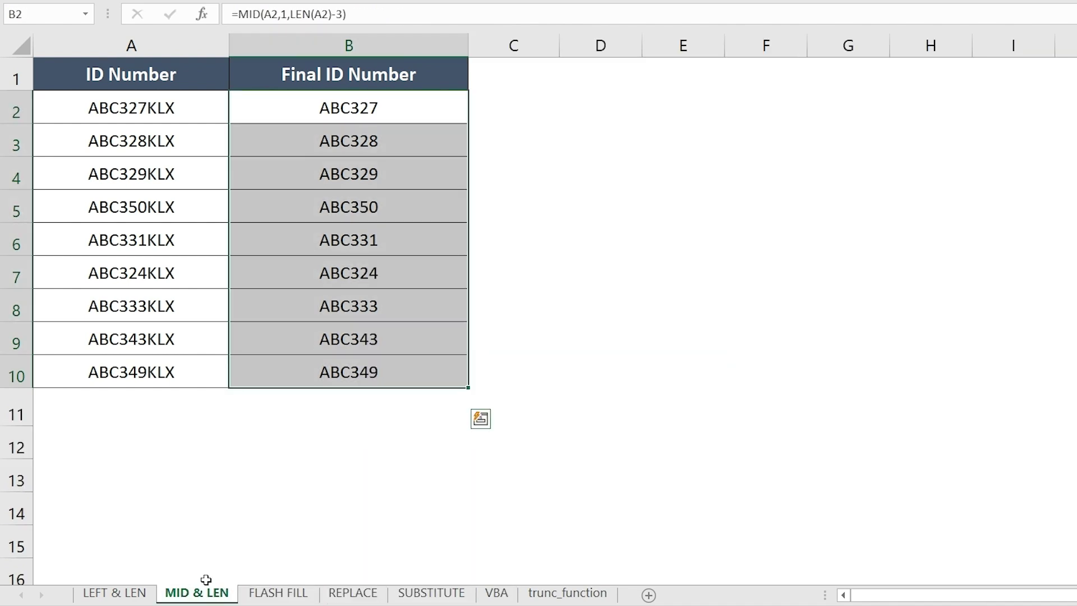
{"action": "left_click", "coordinate": [124, 594]}
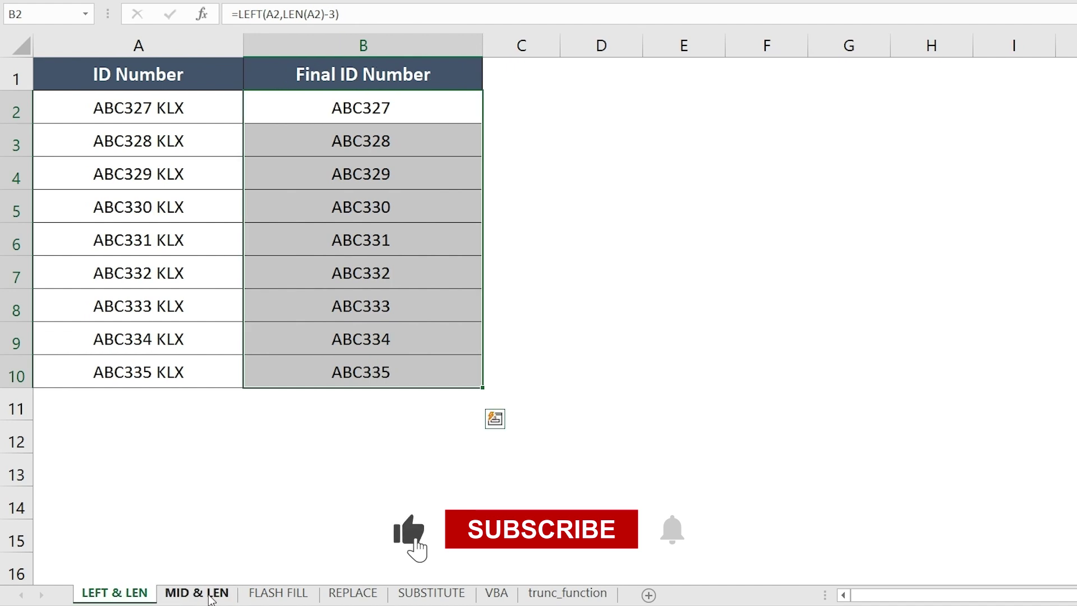